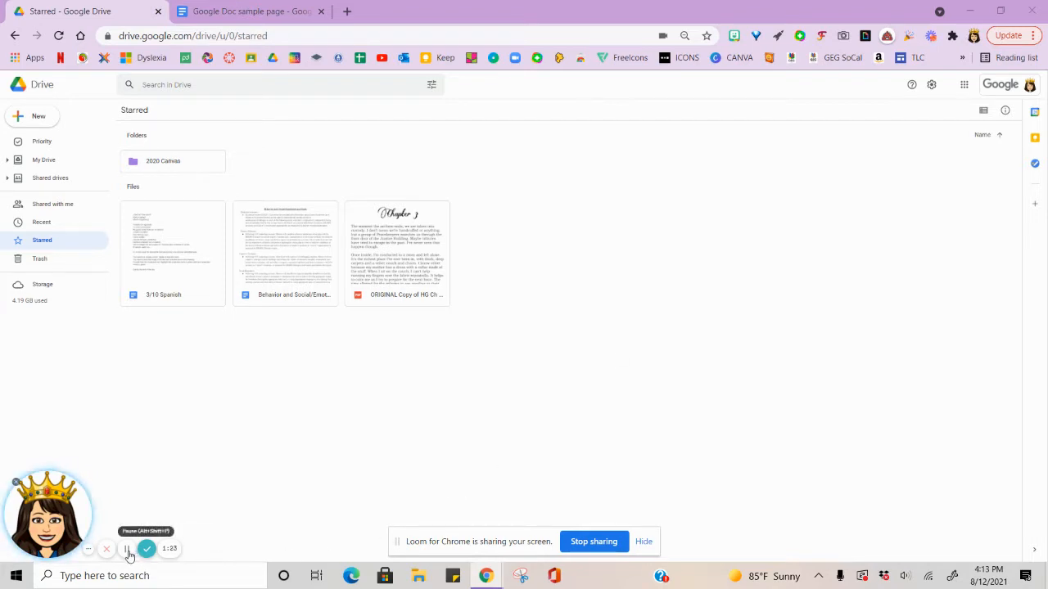
Bring up the search suggestions in Google Drive and return to the Google Doc sample page
click(248, 18)
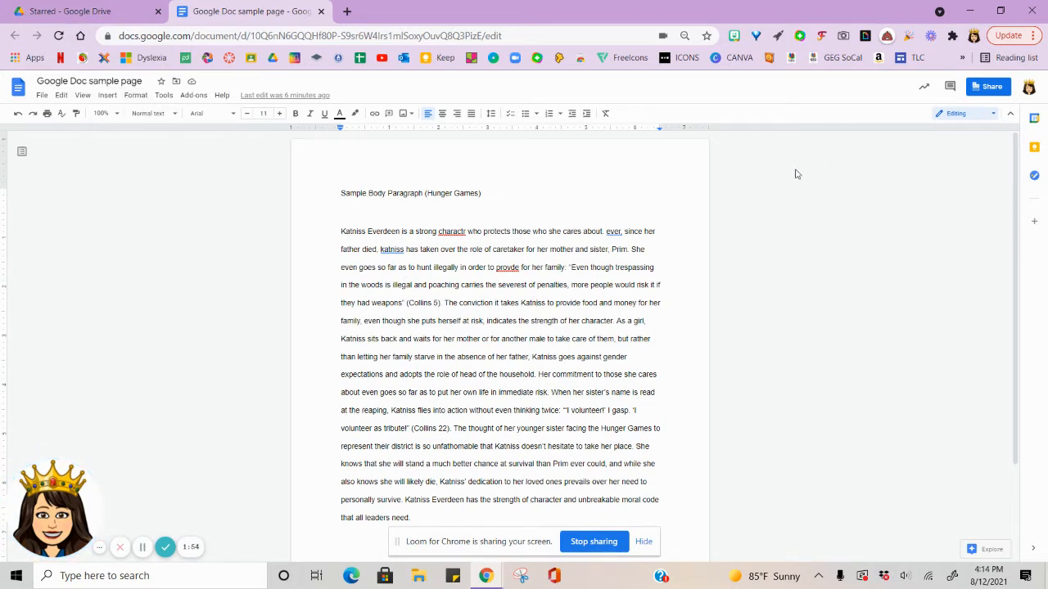
click(93, 13)
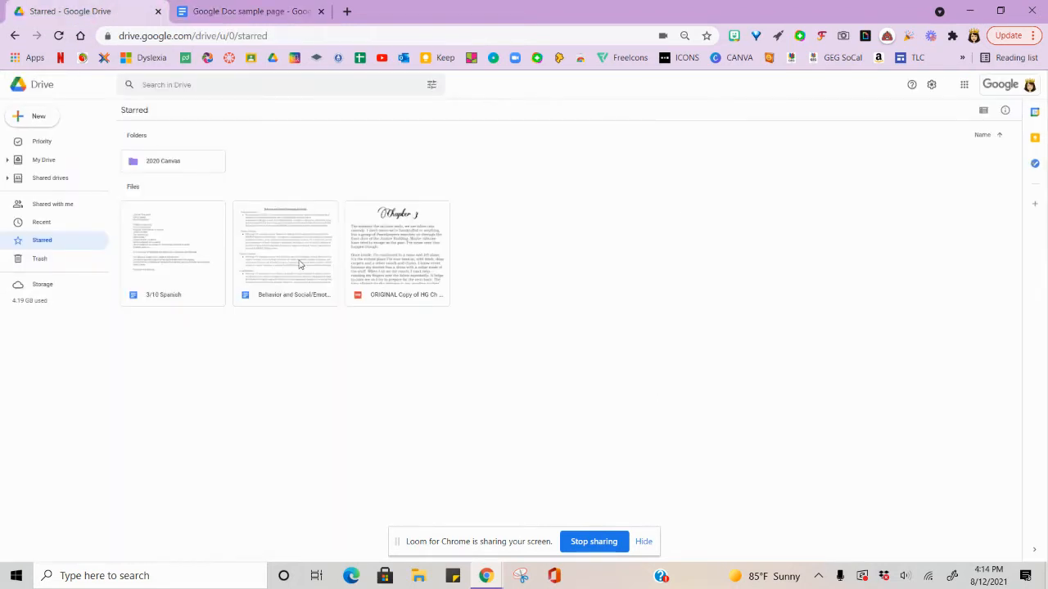
click(225, 85)
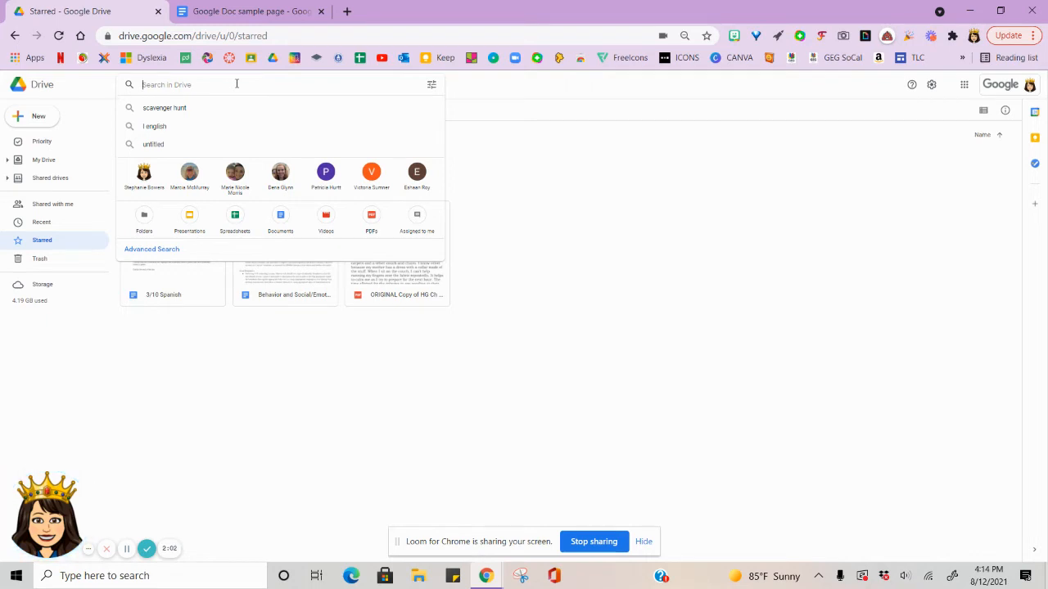
click(243, 14)
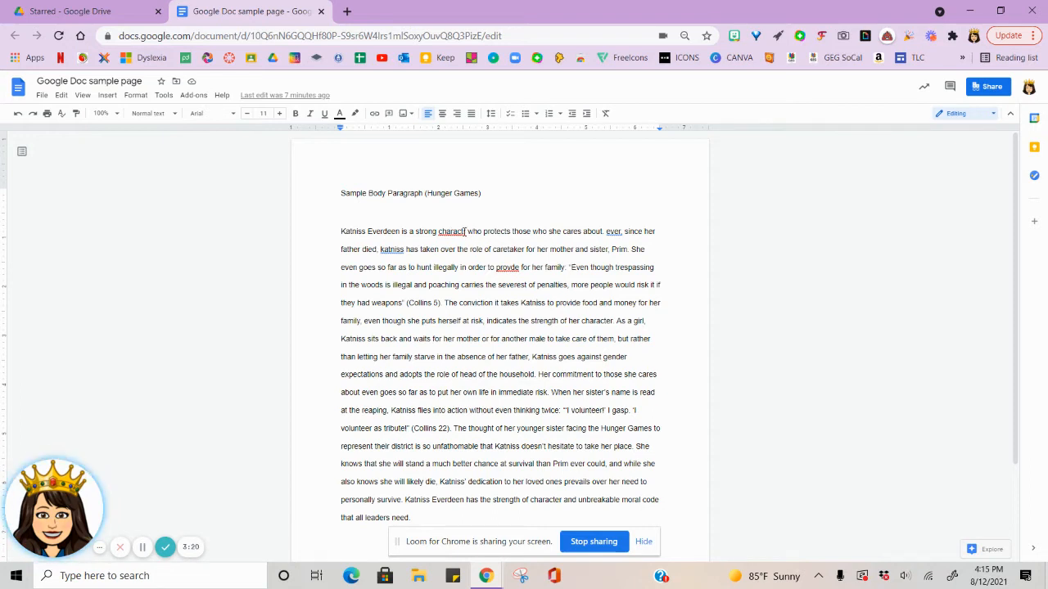
Look through the document's spelling and grammar options and return to the text
click(163, 96)
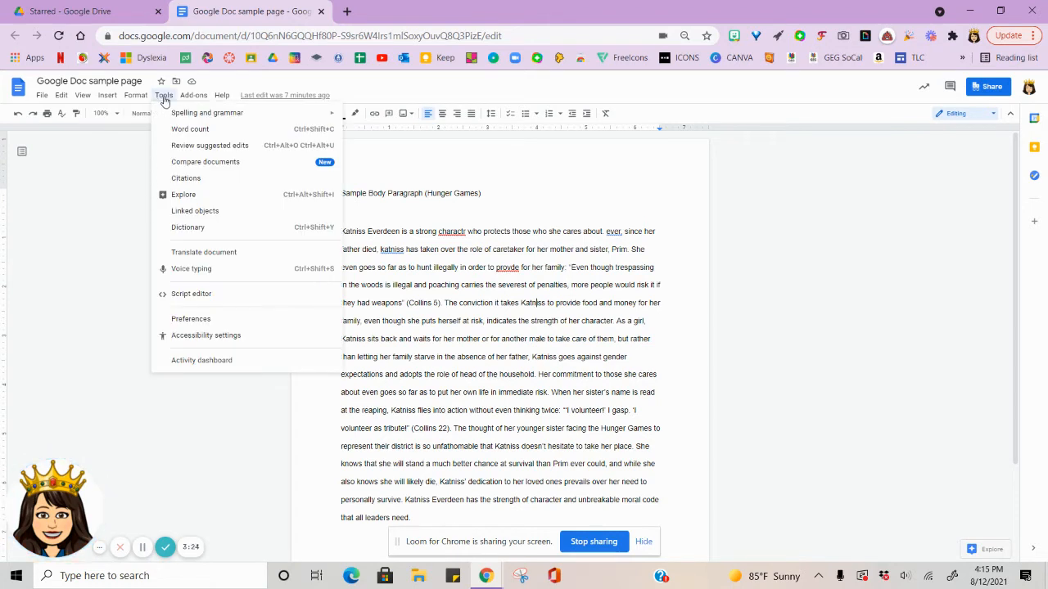
mouse_move(170, 112)
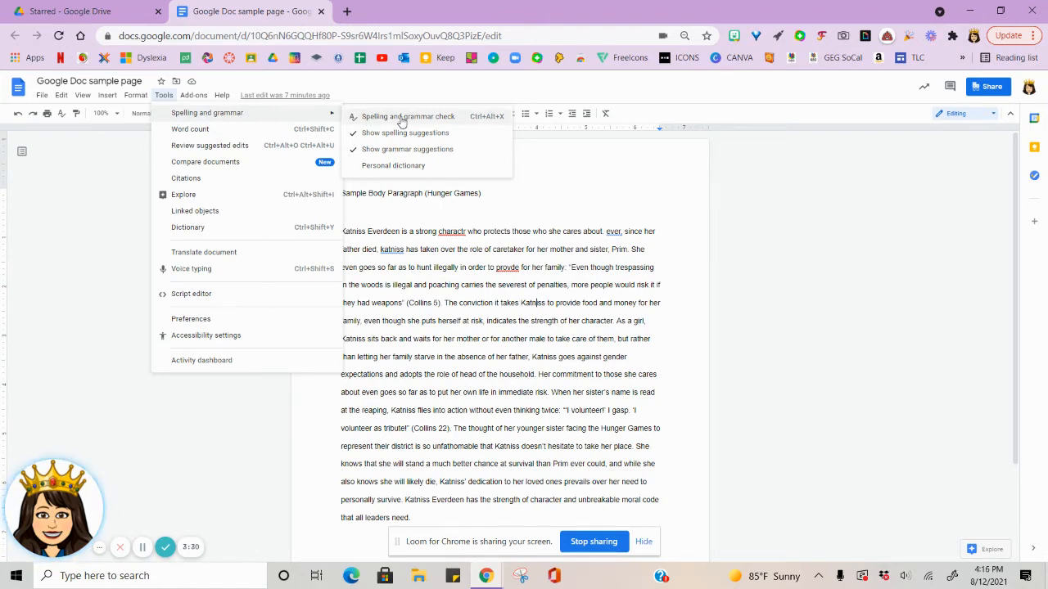
click(482, 233)
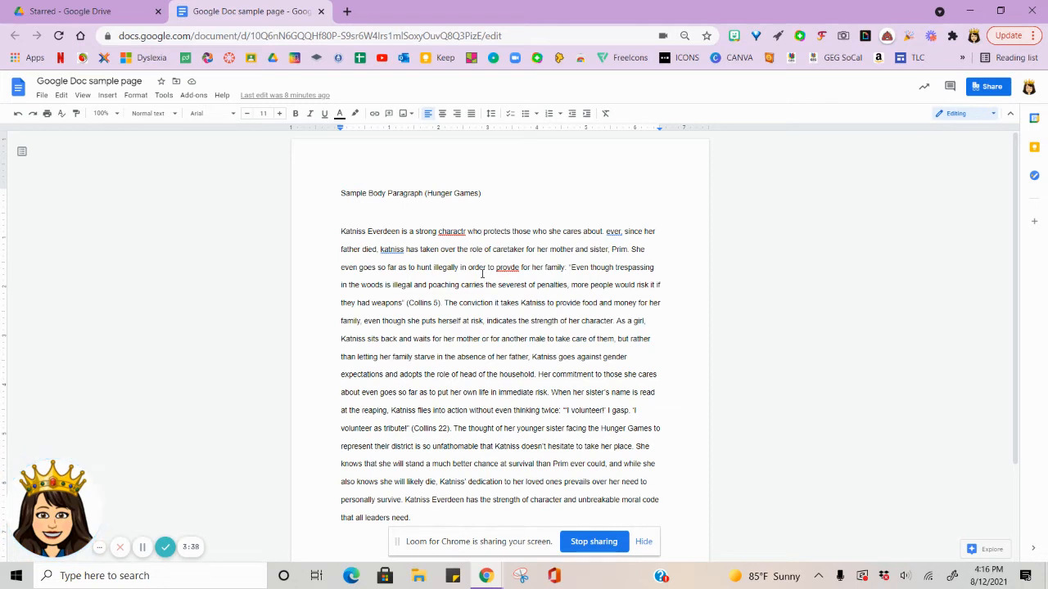
Review the extra options for the misspelled "charactr" and accept the suggested correction "character"
click(457, 232)
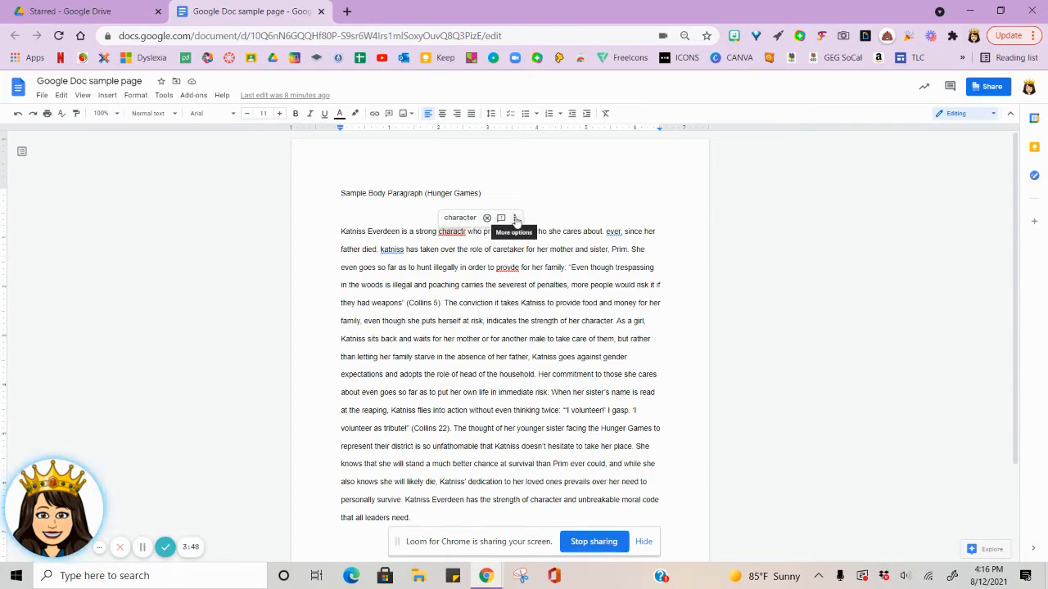
click(515, 218)
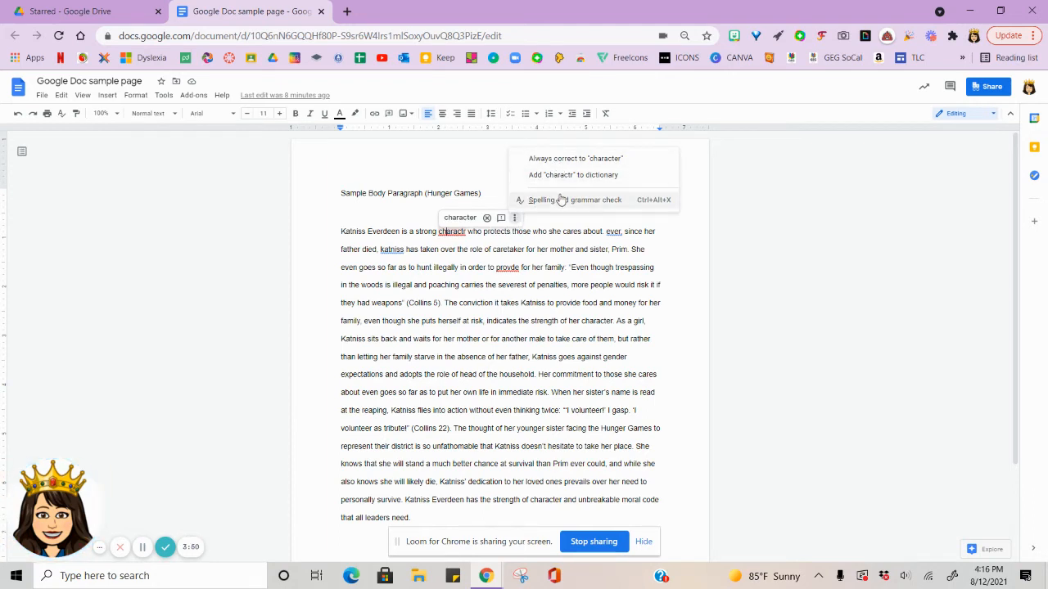
click(463, 223)
click(462, 221)
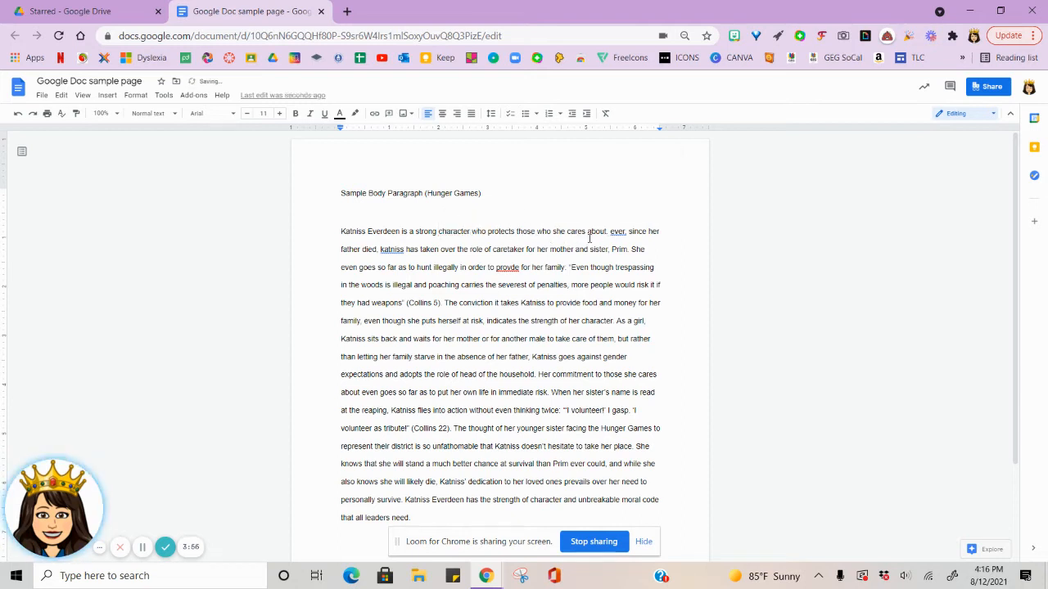
Accept the suggested corrections "Ever", "Katniss" and "provide" for the remaining underlined words in the paragraph
click(617, 232)
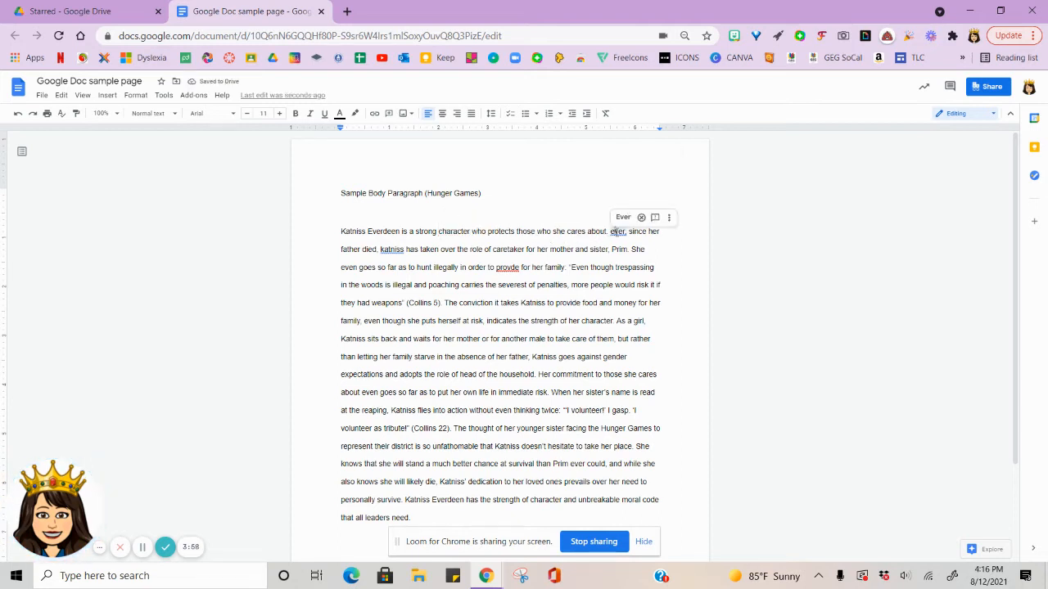
click(619, 216)
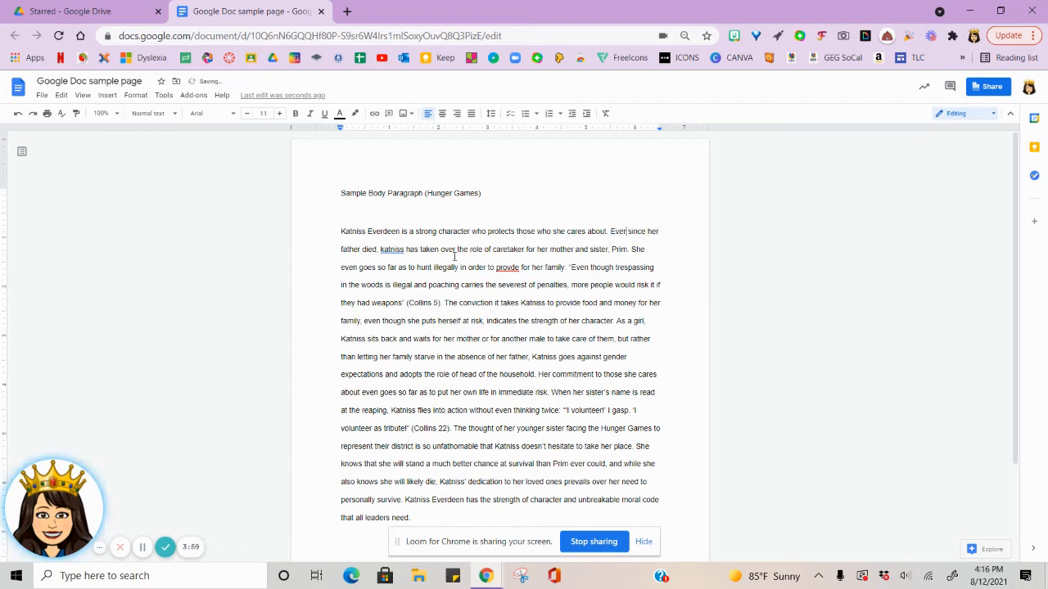
click(391, 248)
click(399, 234)
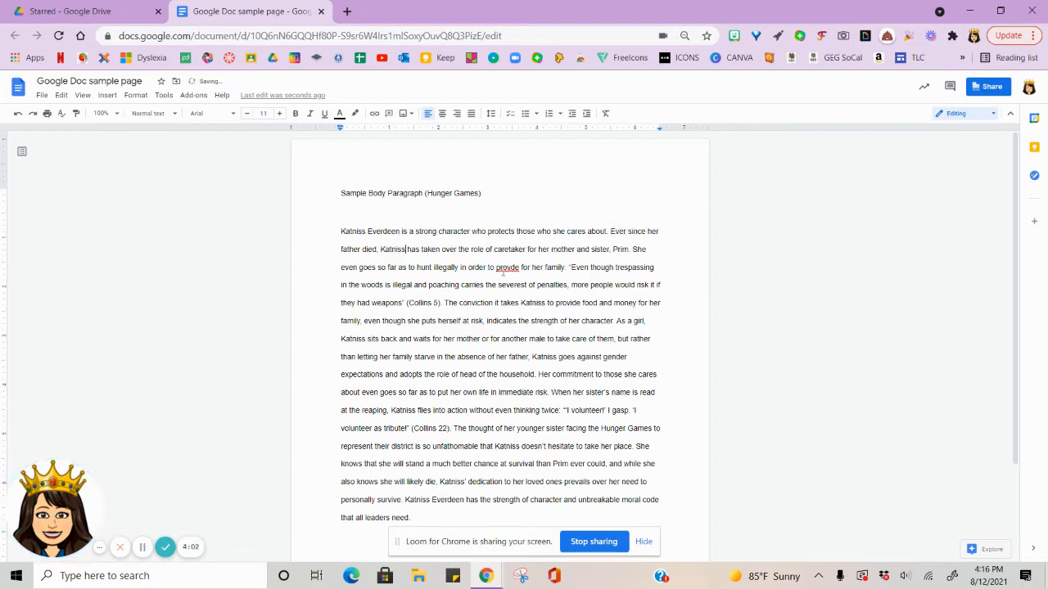
click(507, 268)
click(509, 254)
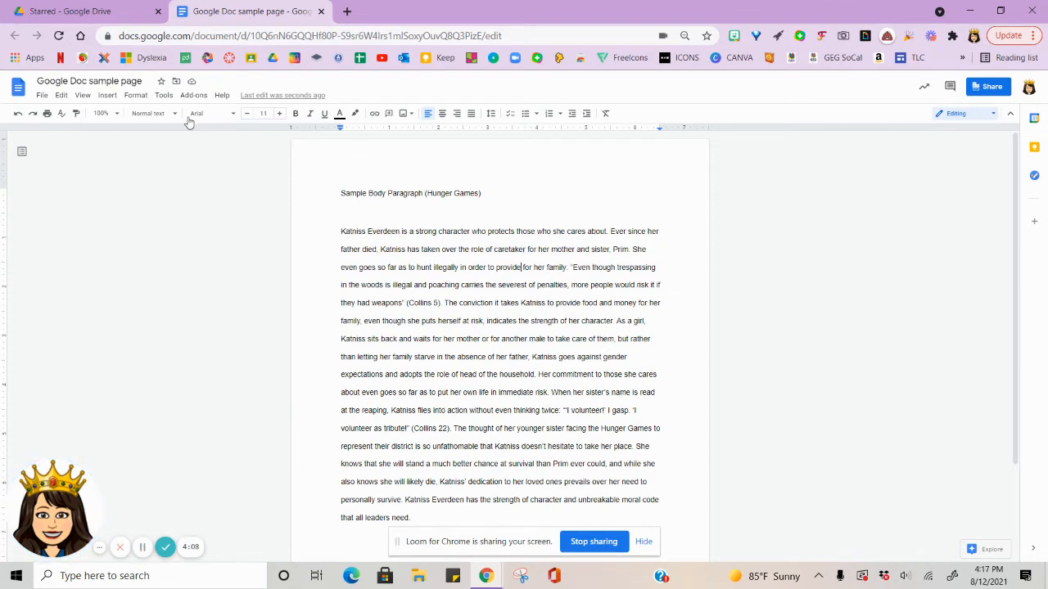
Check the document's word count and dismiss the results
click(165, 97)
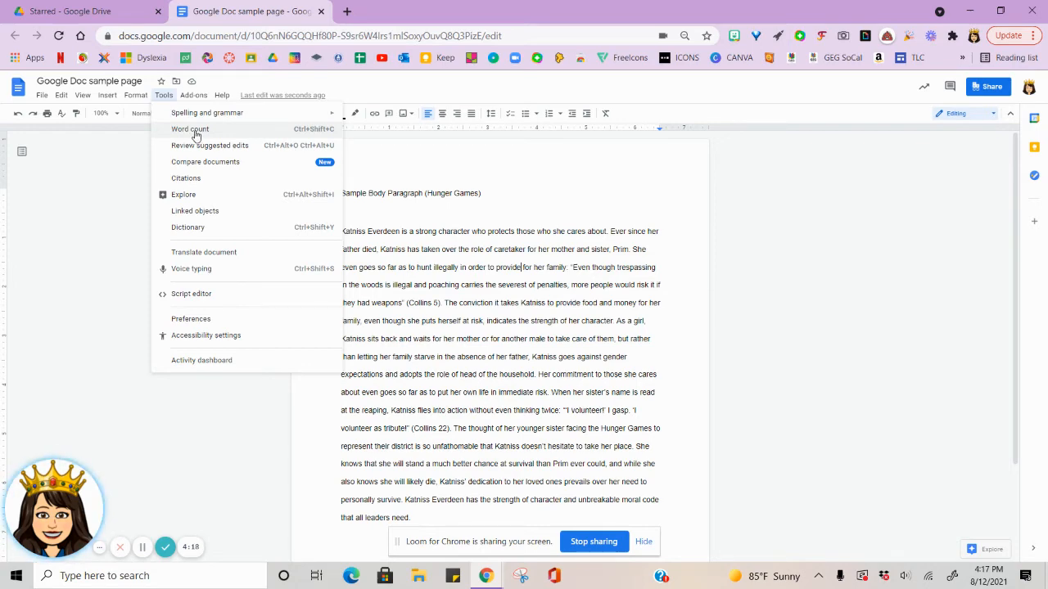
click(196, 133)
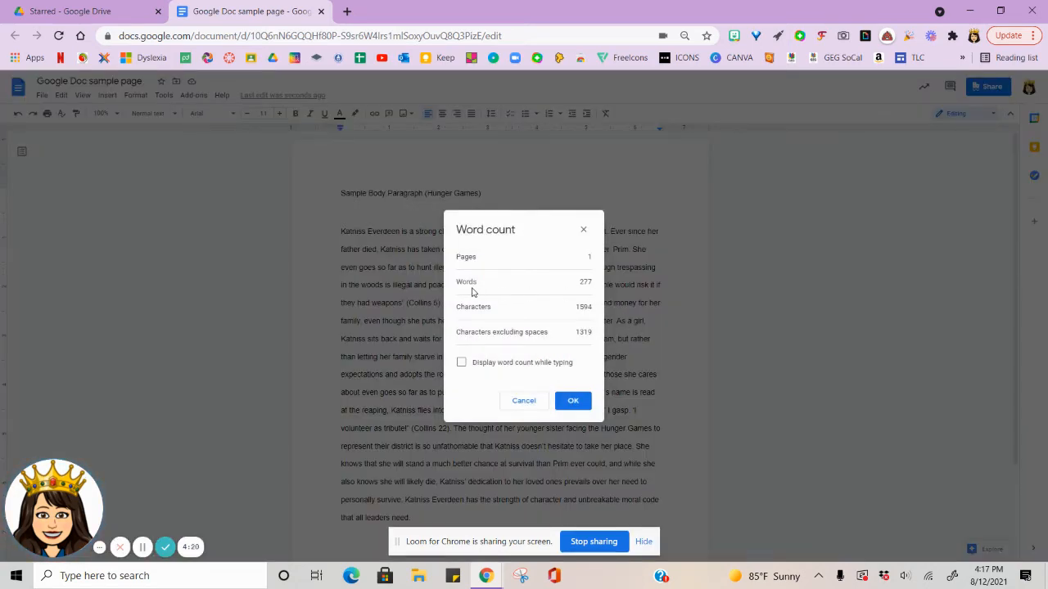
click(524, 400)
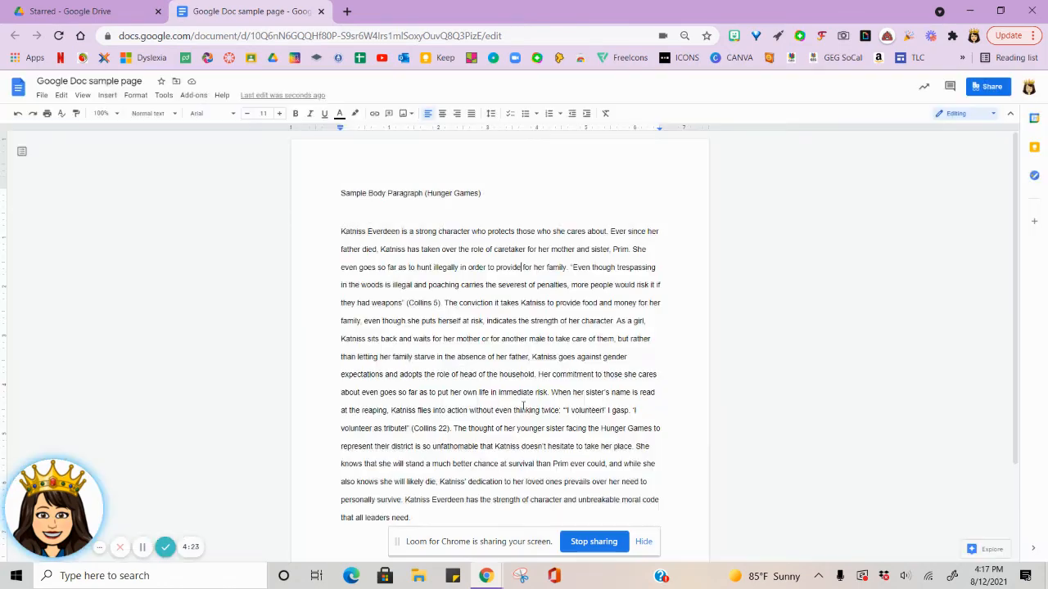
Look up "character" from the first sentence in the built-in dictionary and close the definition
click(163, 97)
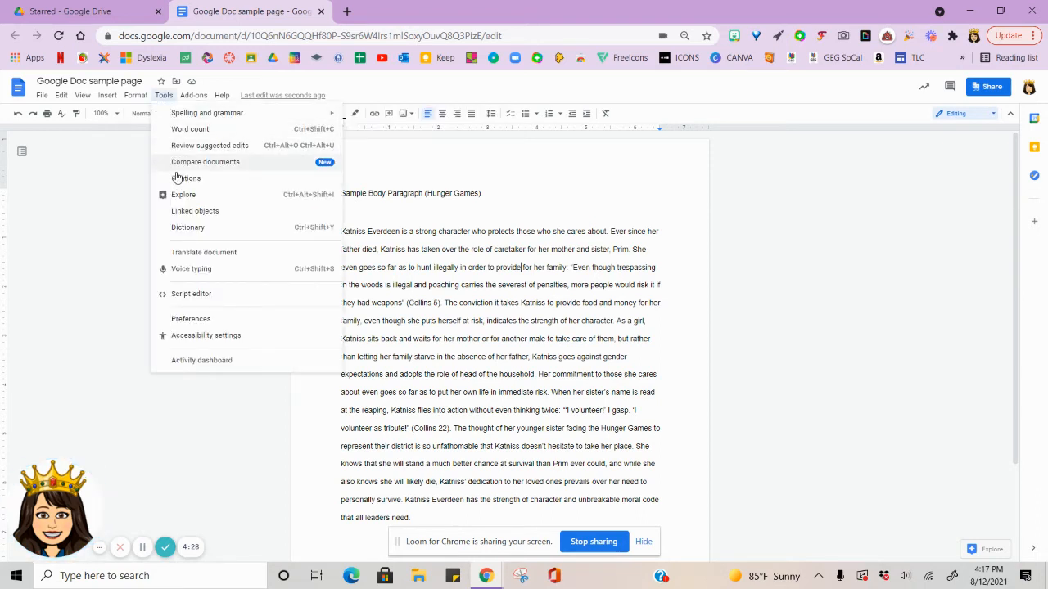
click(447, 252)
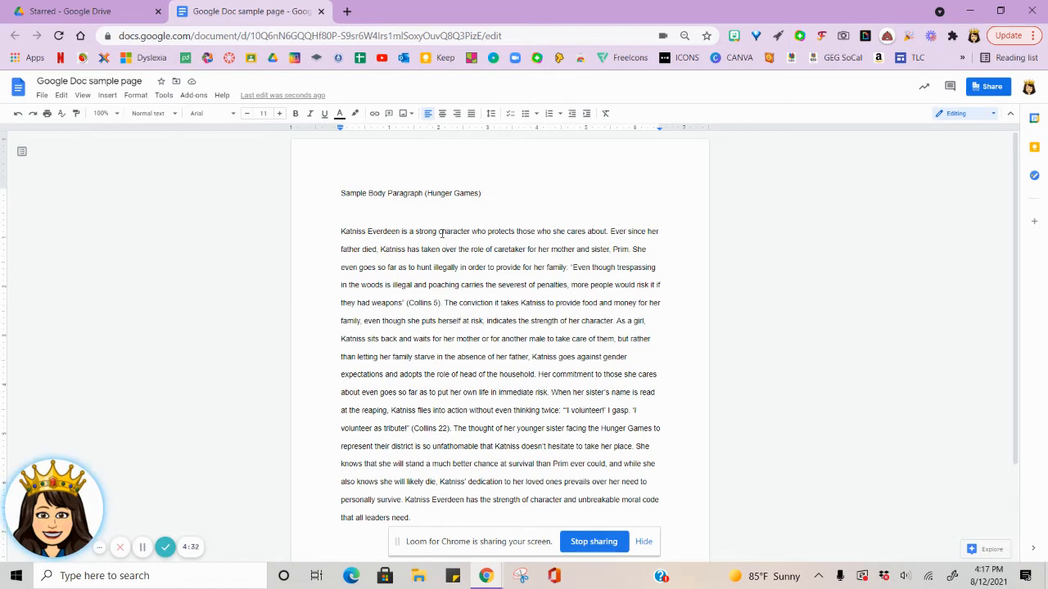
drag(438, 233, 485, 234)
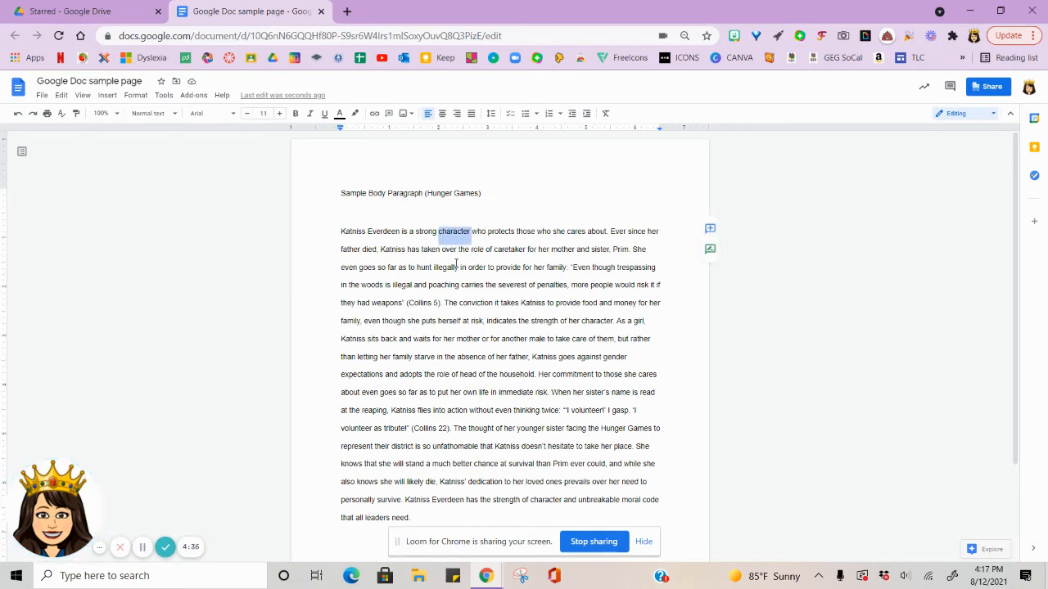
click(164, 96)
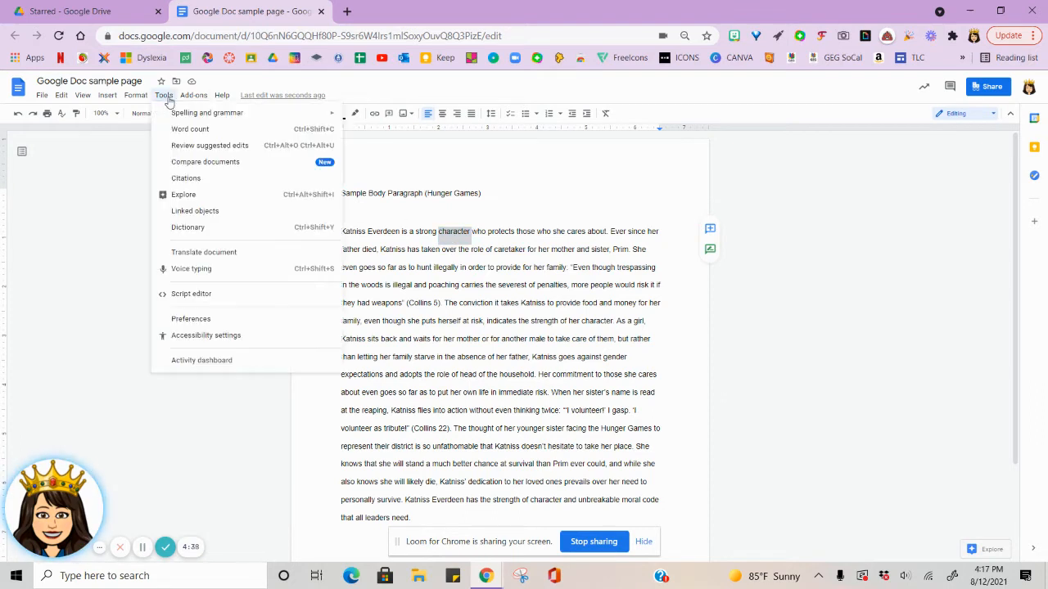
click(186, 229)
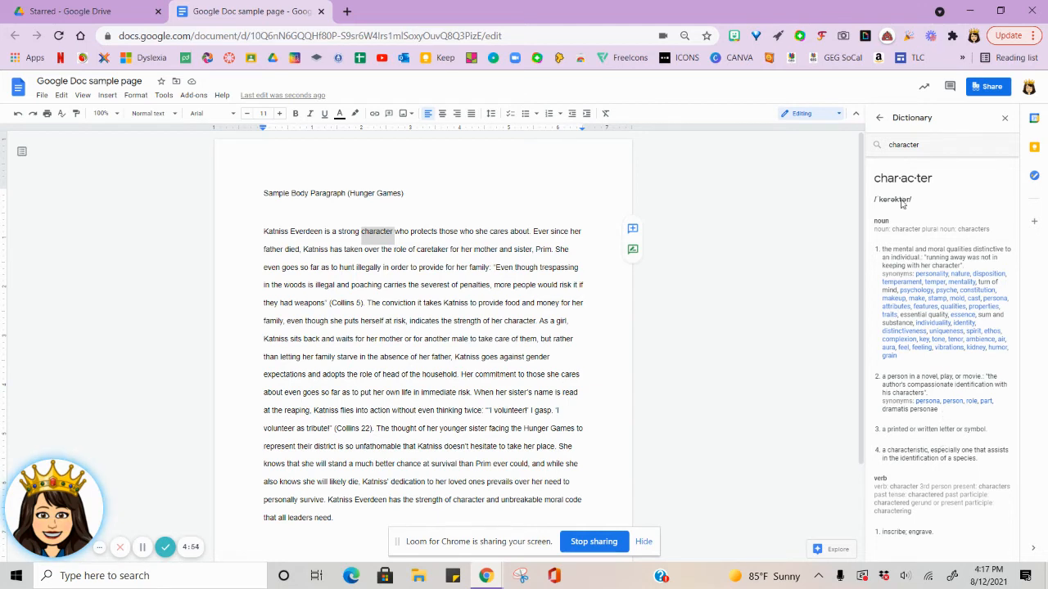
click(382, 232)
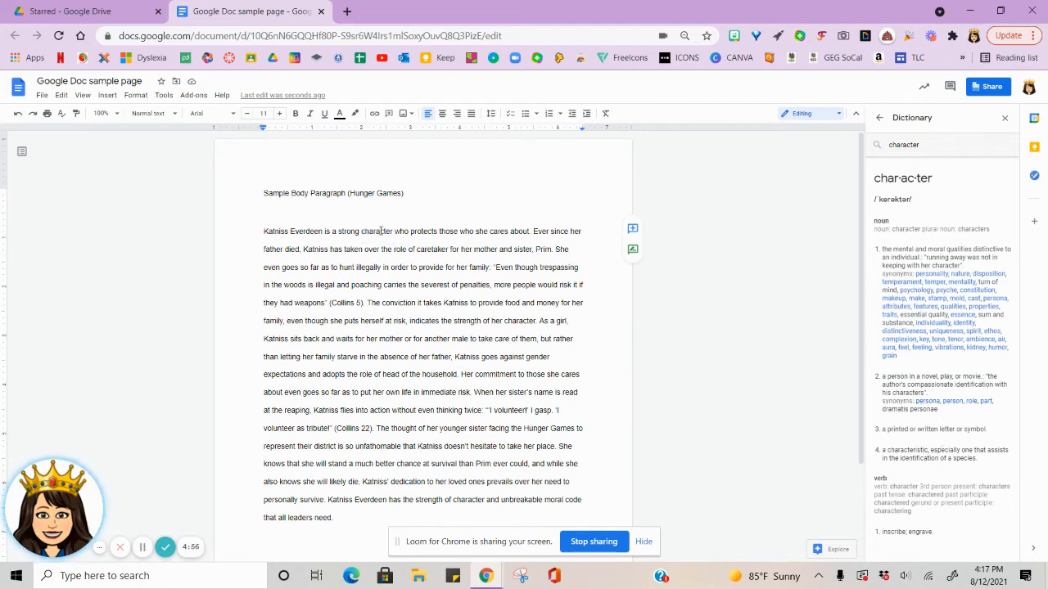
triple_click(382, 232)
click(439, 235)
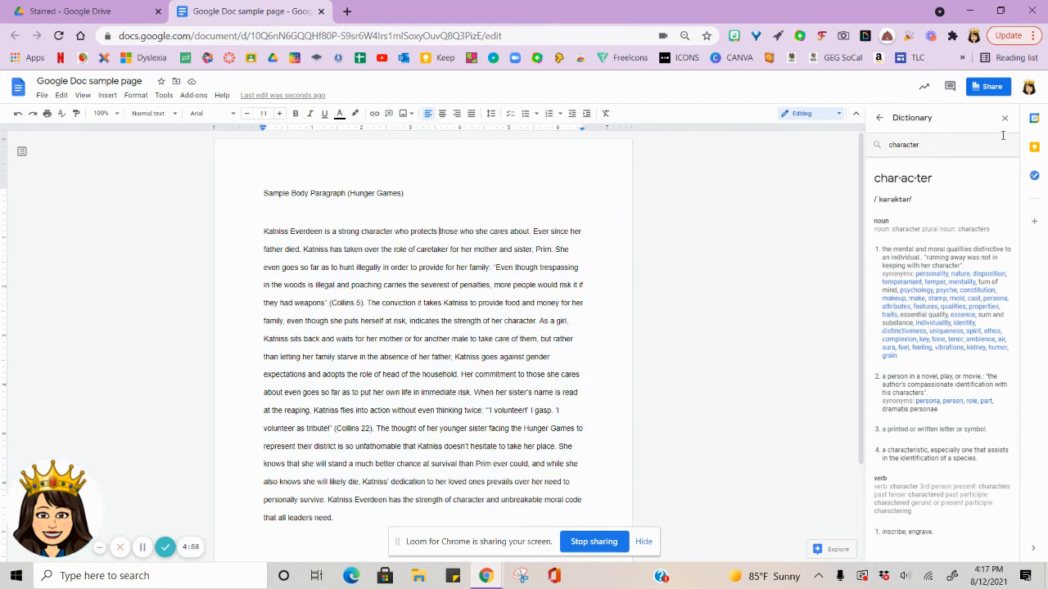
click(1003, 119)
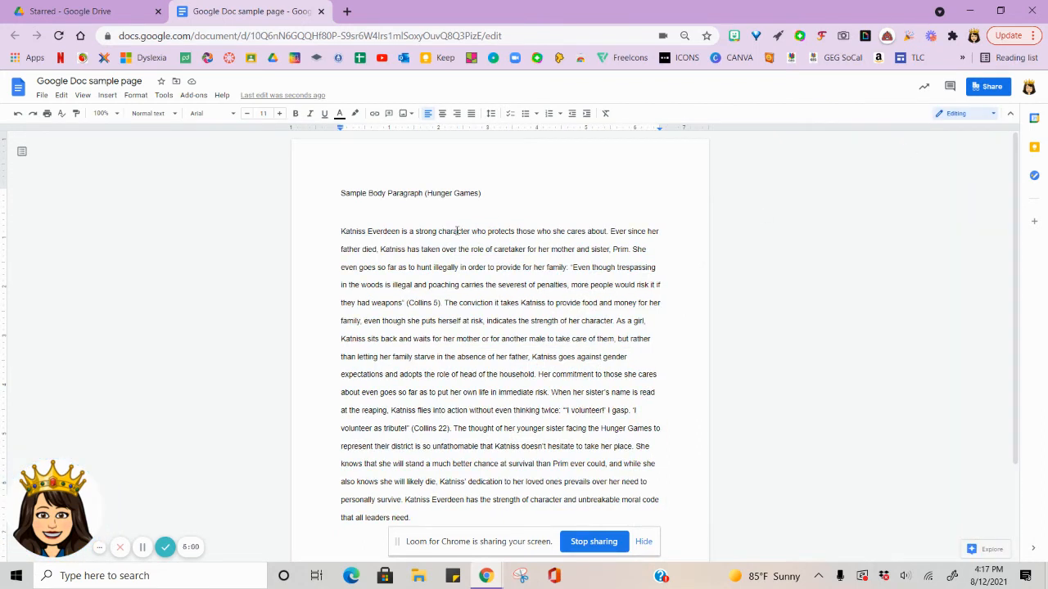
Select "character" again and bring up its dictionary entry twice, closing it each time
double_click(456, 231)
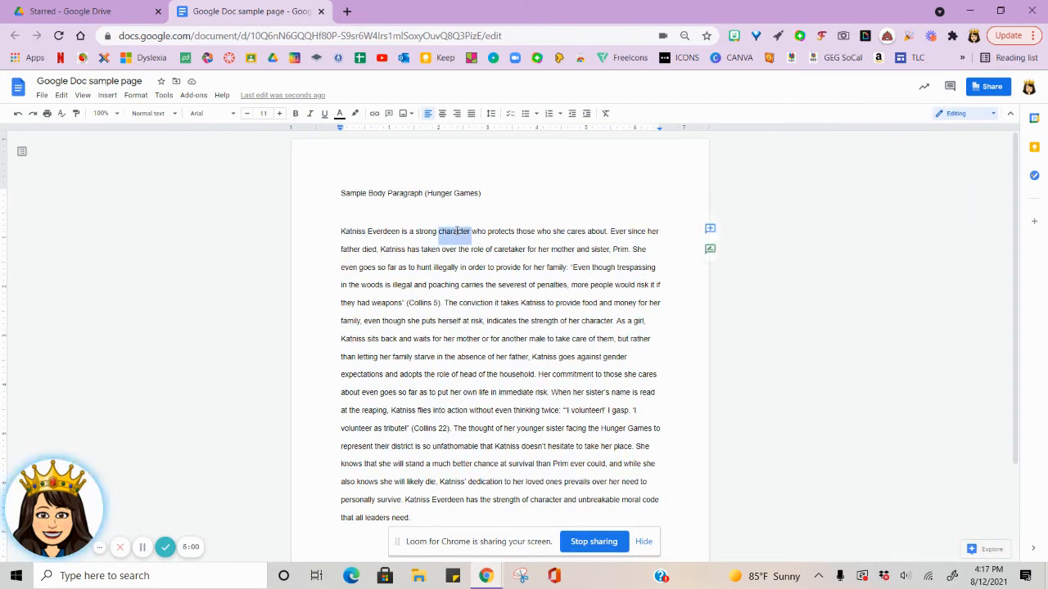
click(166, 96)
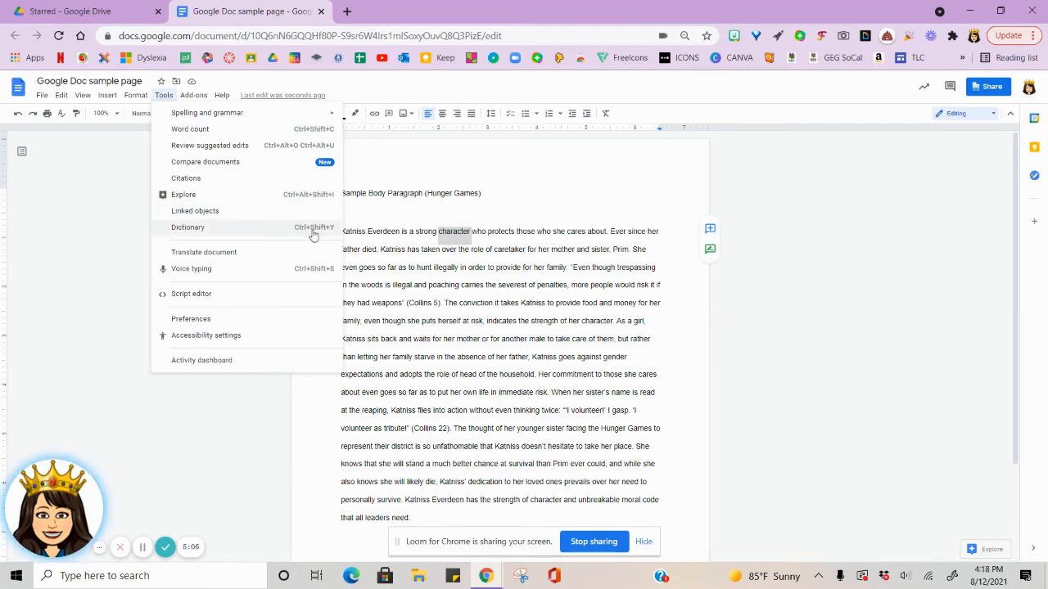
click(182, 229)
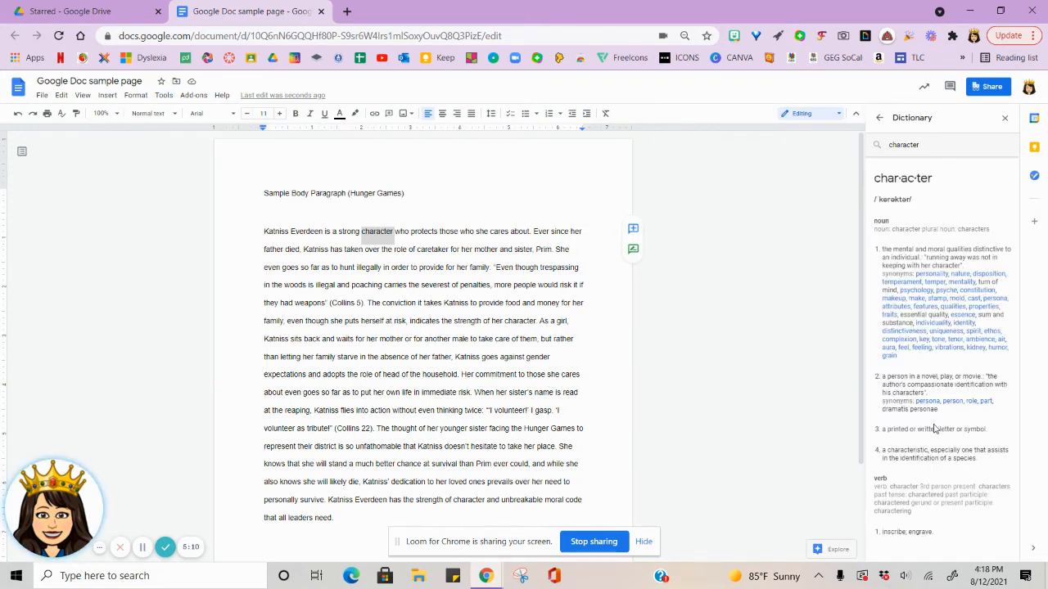
click(1005, 120)
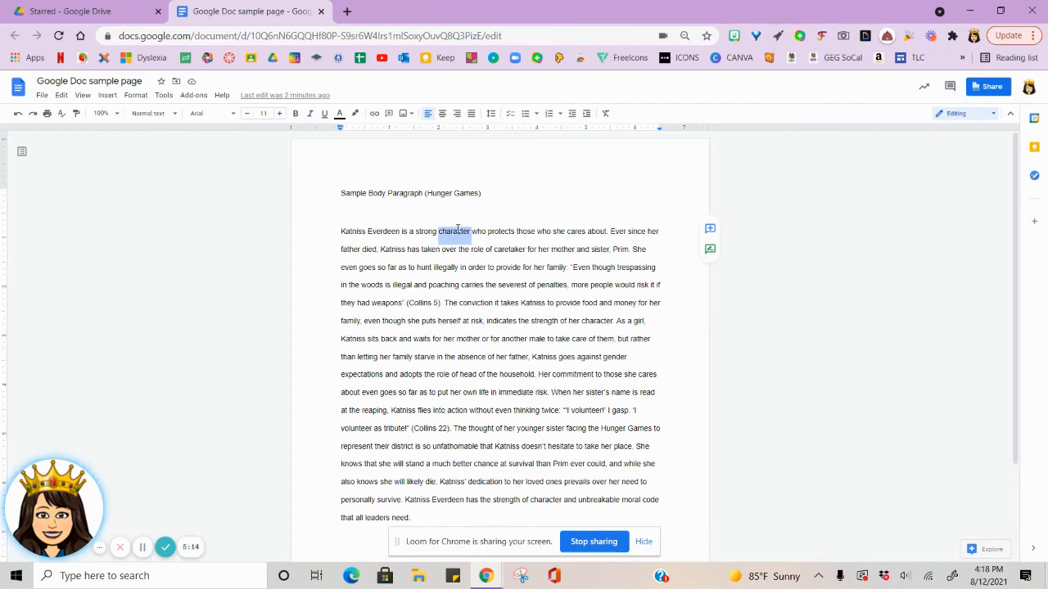
click(164, 95)
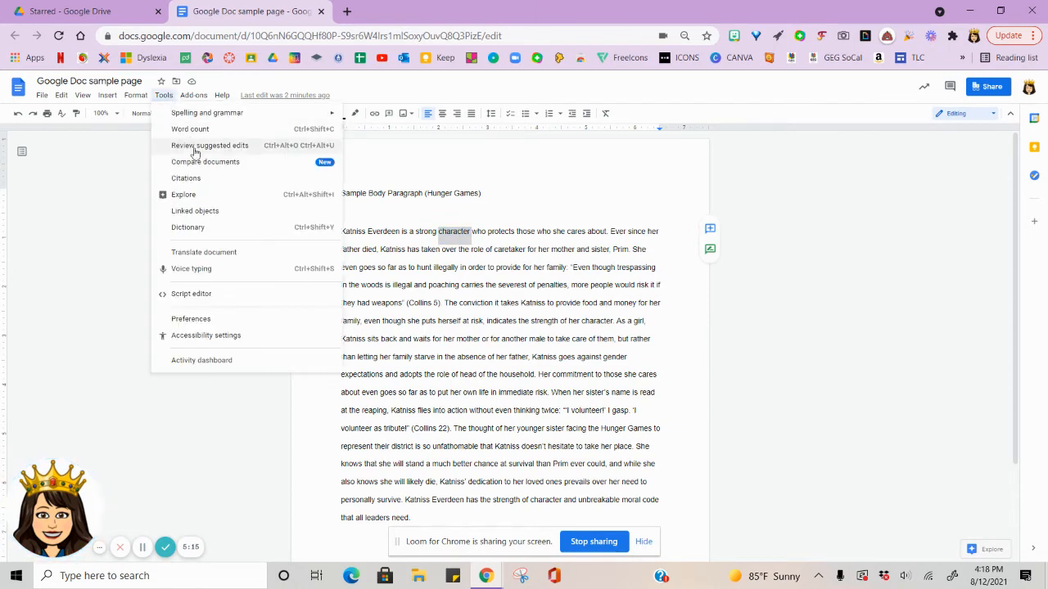
click(200, 227)
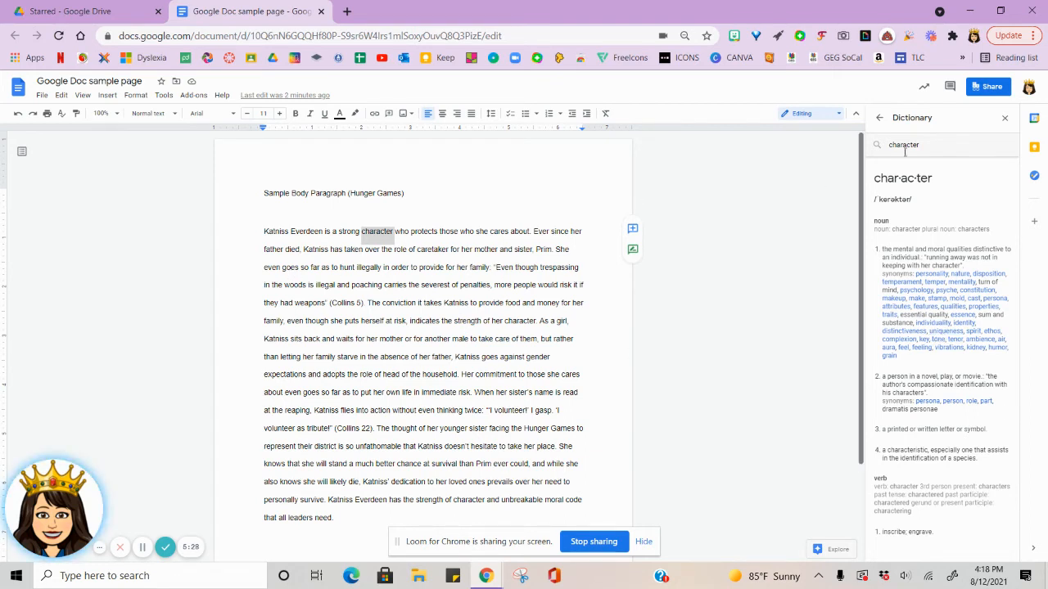
click(1004, 121)
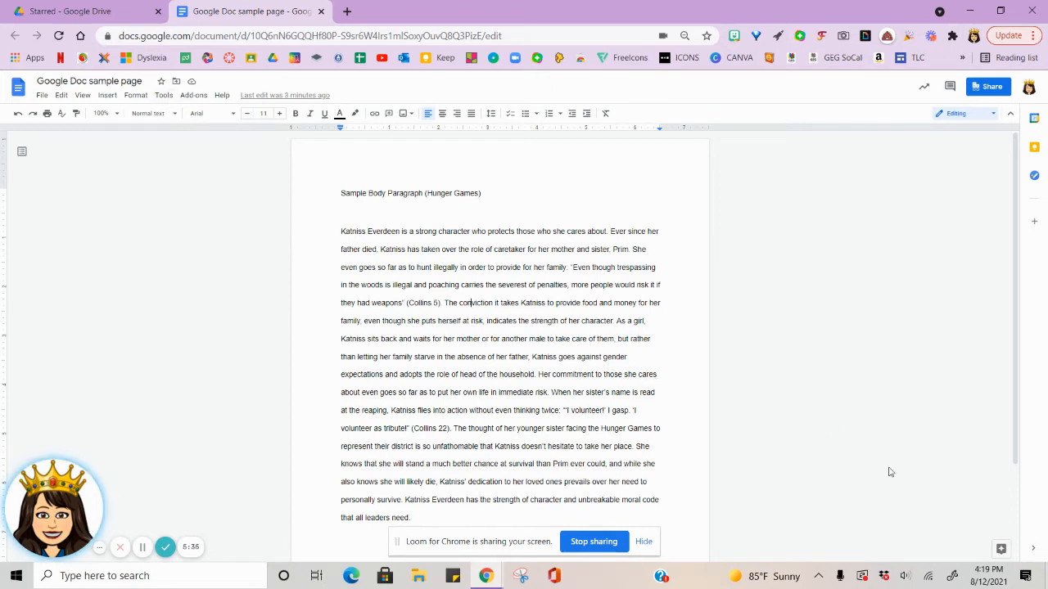
Search the web for "capital of california" with the Explore tool, review the web results and close it
click(991, 549)
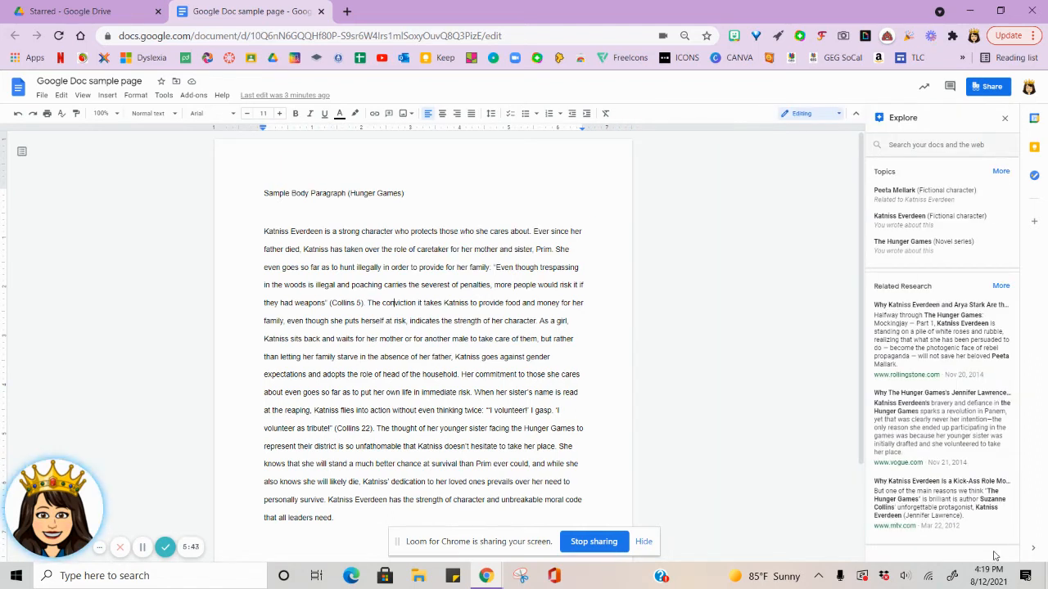
click(927, 145)
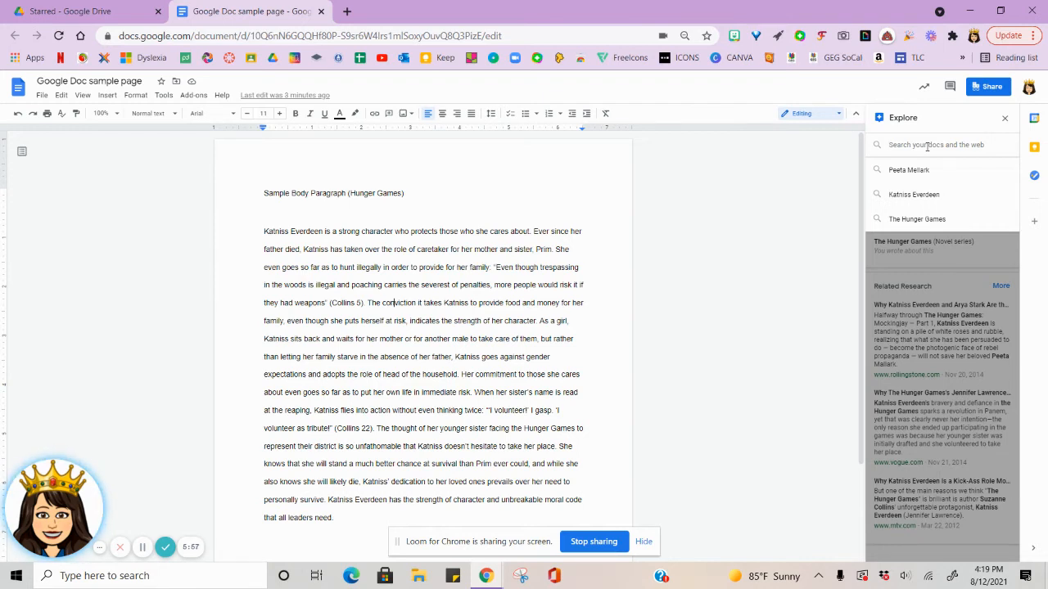
text(cap)
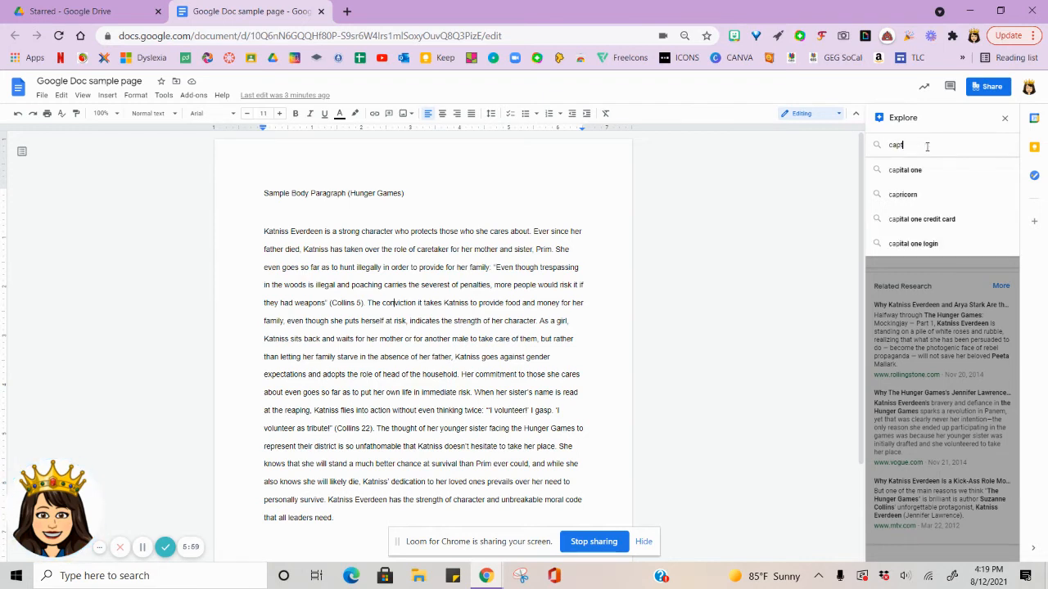
text(ital of california)
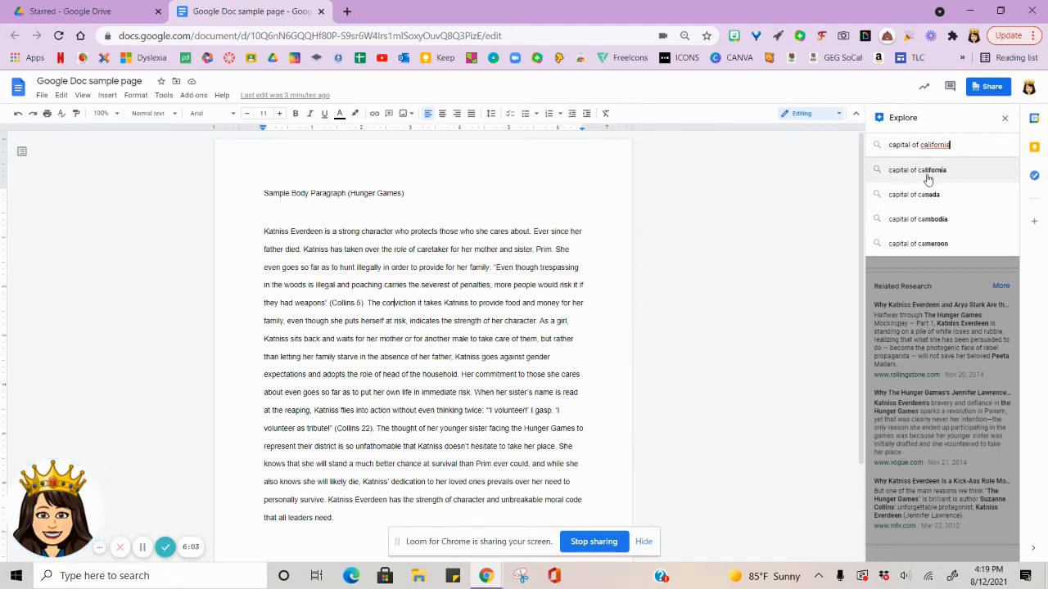
click(927, 171)
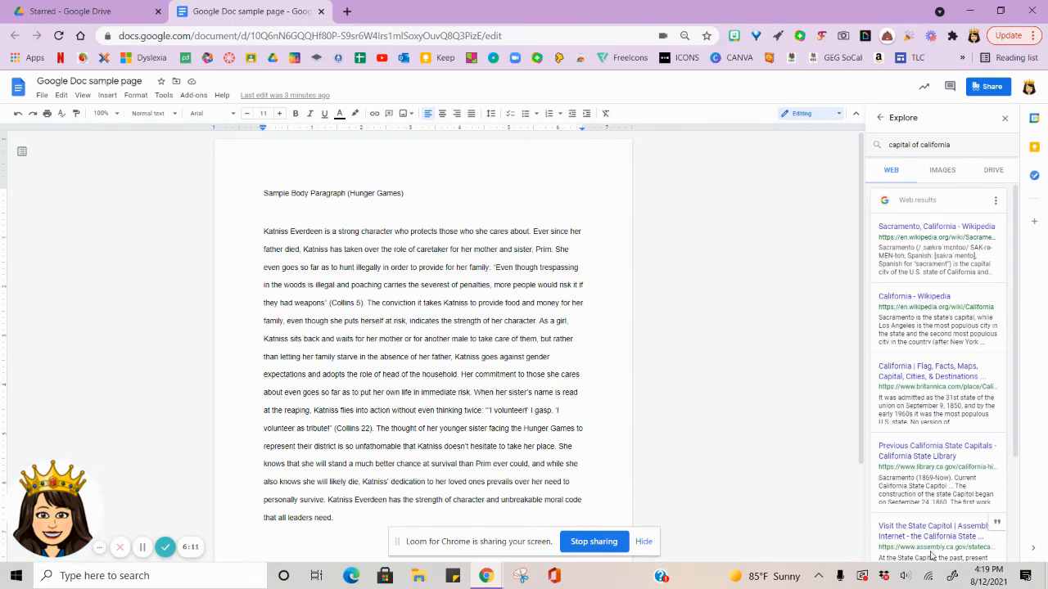
click(1004, 118)
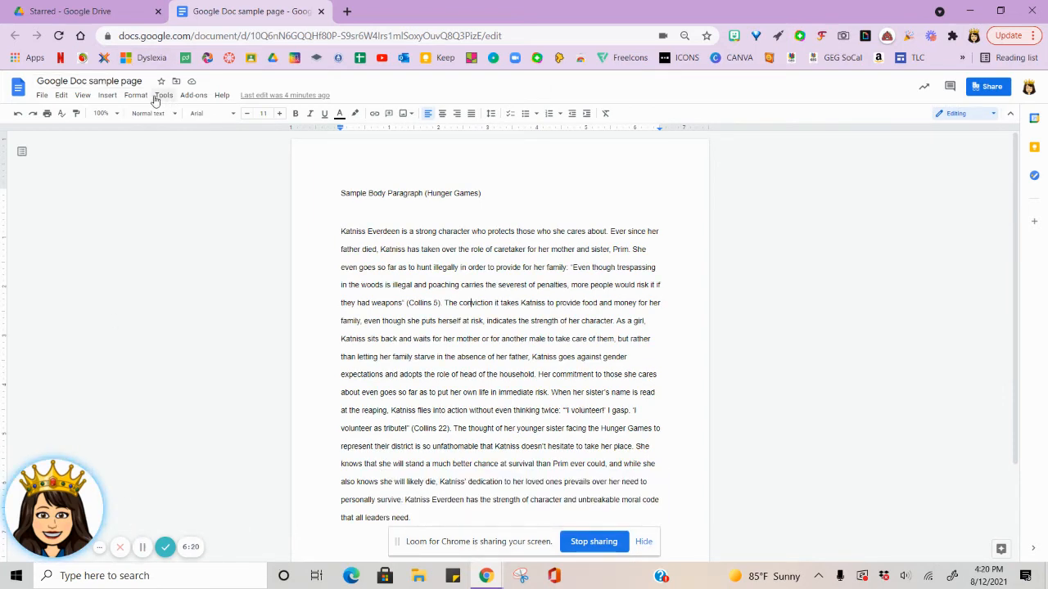
Search the web for "pigs" images and insert the first photo, two piglets behind a wooden board, within the word "carries"
click(107, 95)
mouse_move(119, 117)
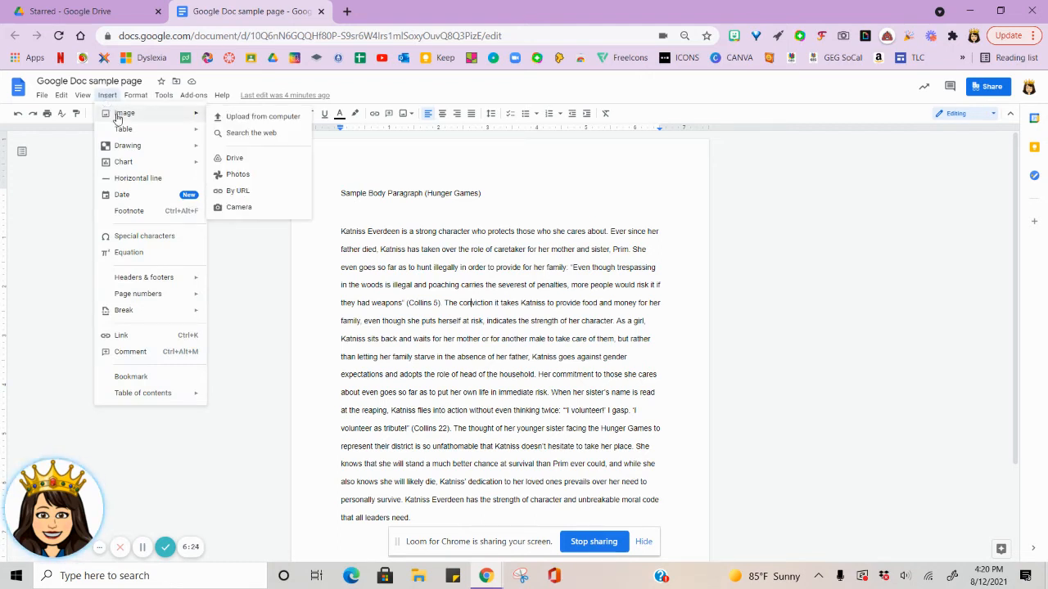
click(264, 135)
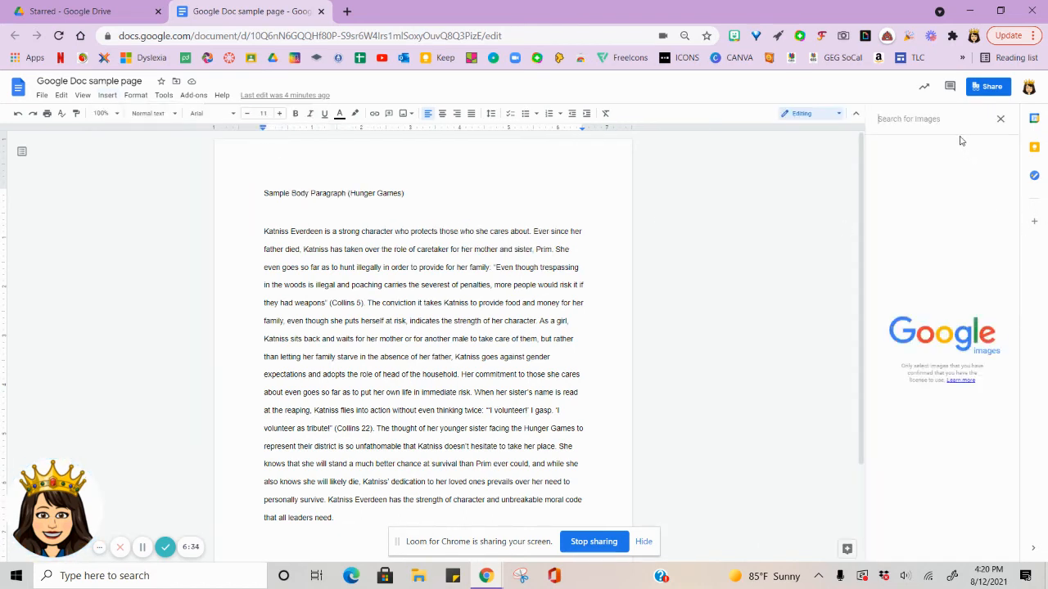
text(pigs)
key(Return)
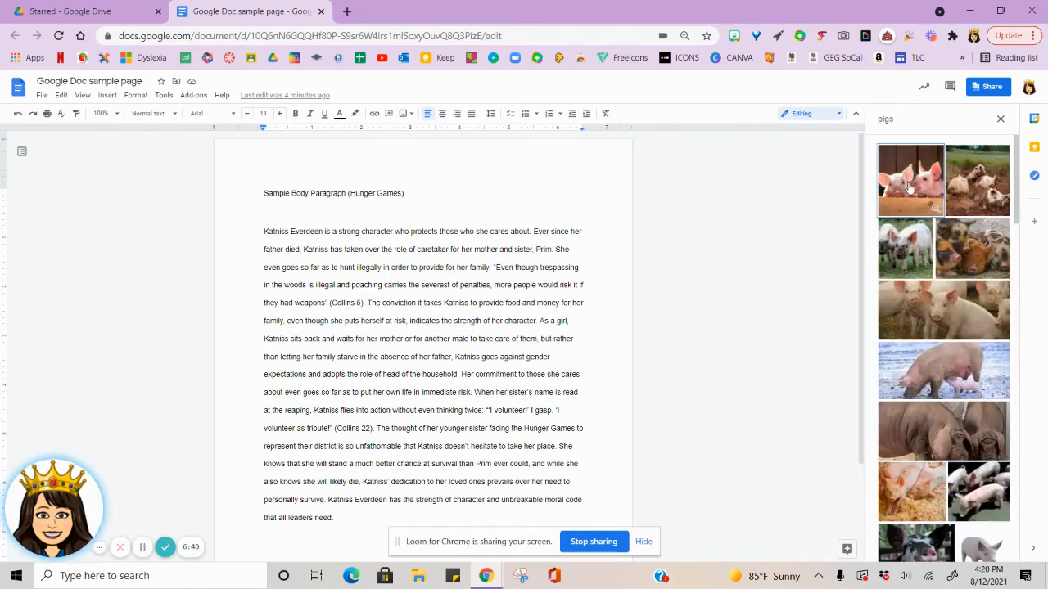
click(908, 189)
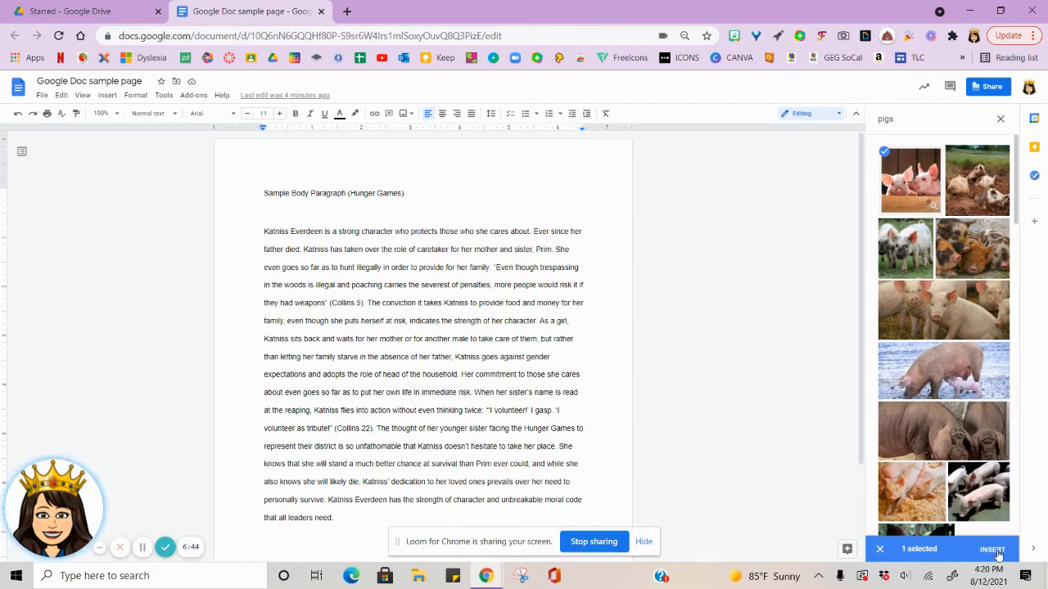
drag(910, 180, 435, 314)
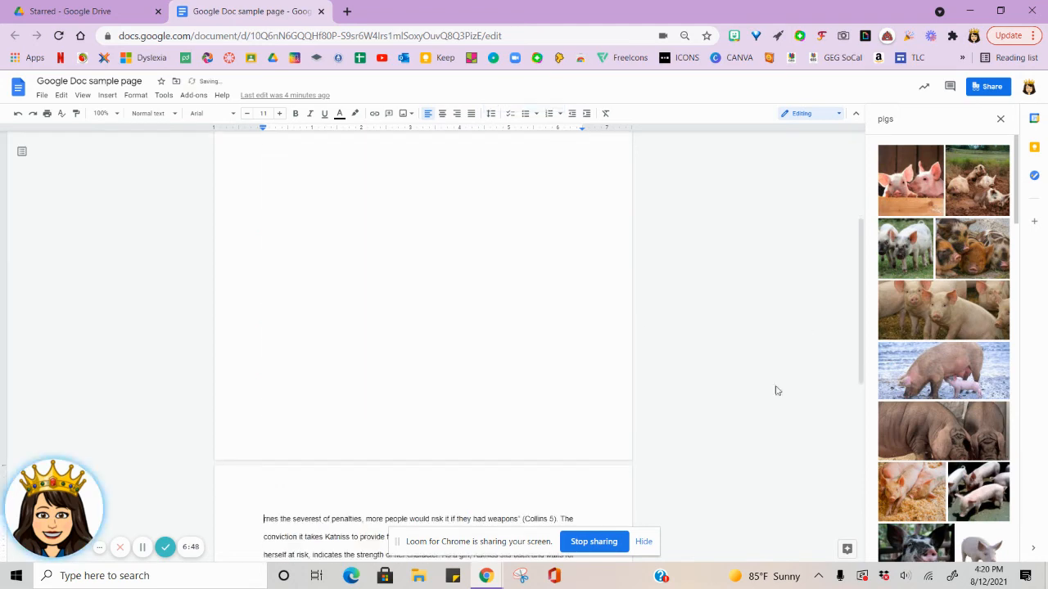
Shrink the piglet photo to about 2 inches wide and move it within its line to just before "woods"
click(468, 403)
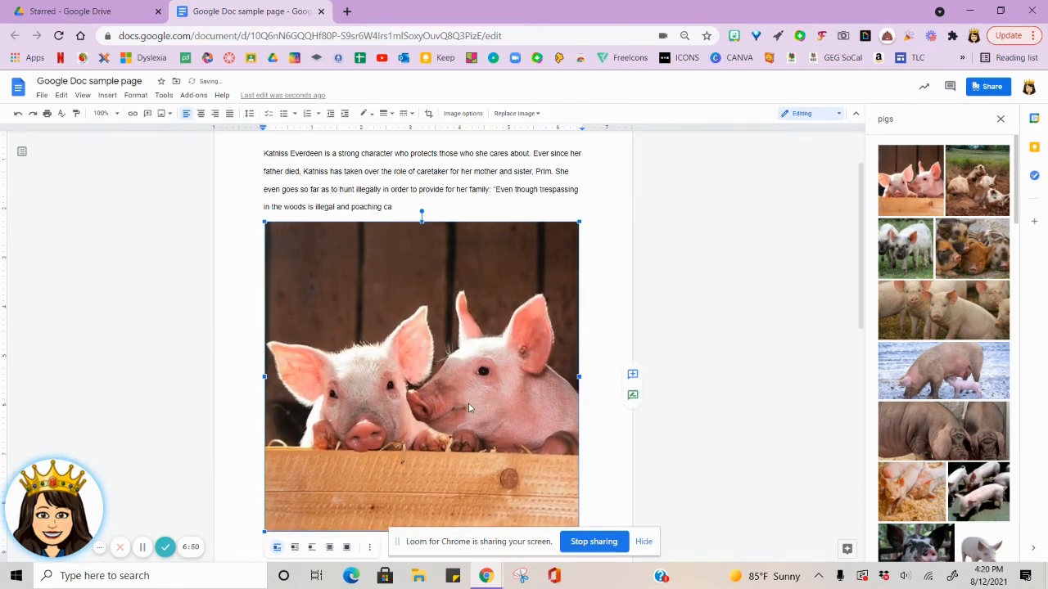
click(474, 202)
click(444, 352)
drag(261, 217, 499, 433)
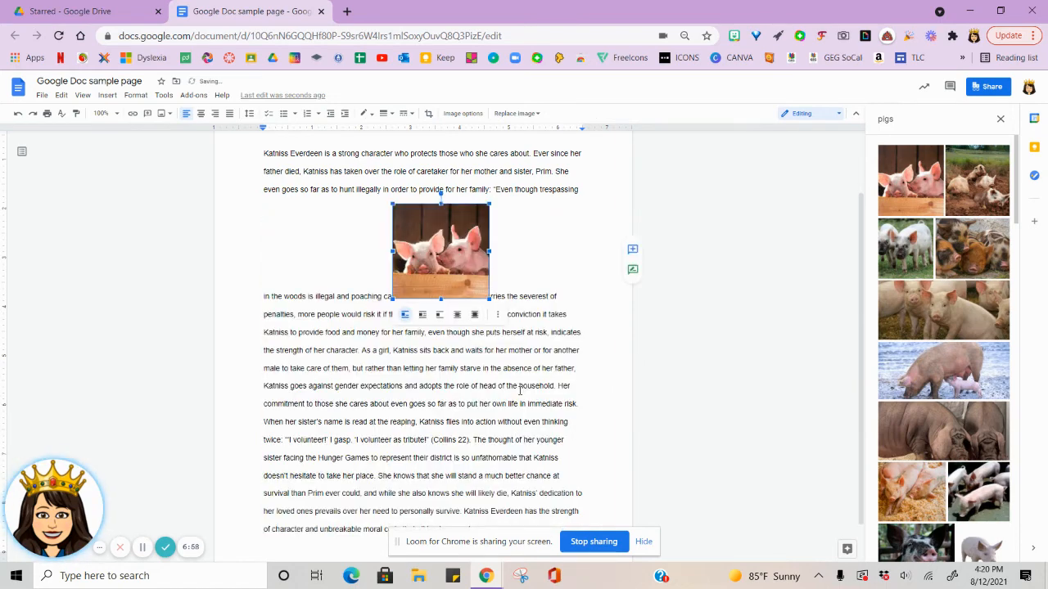
drag(394, 221, 298, 221)
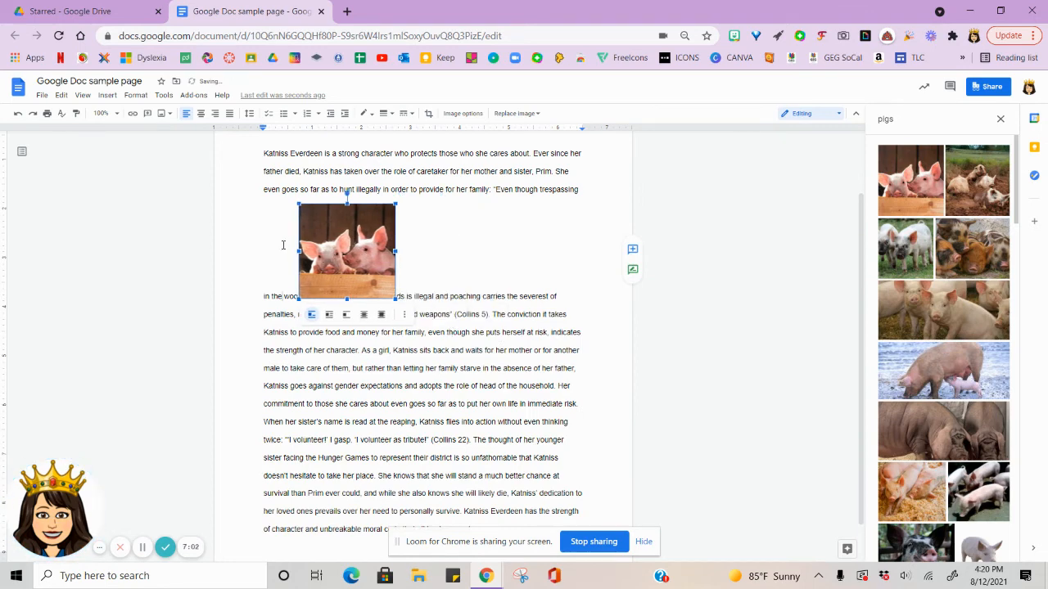
click(401, 278)
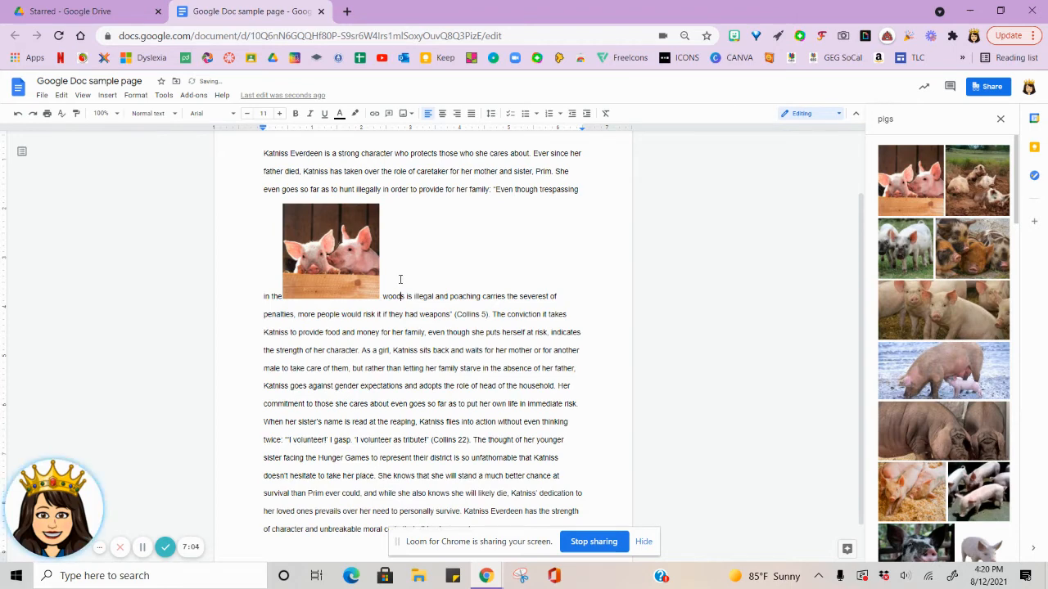
Insert a line break before "in the" and set the piglet photo to wrap text
click(262, 296)
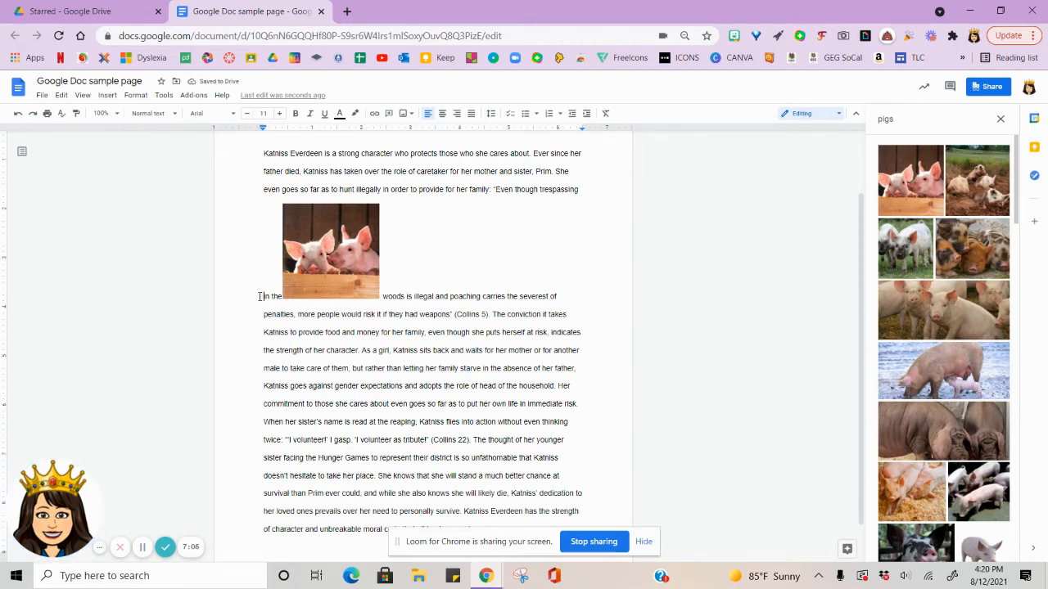
key(Return)
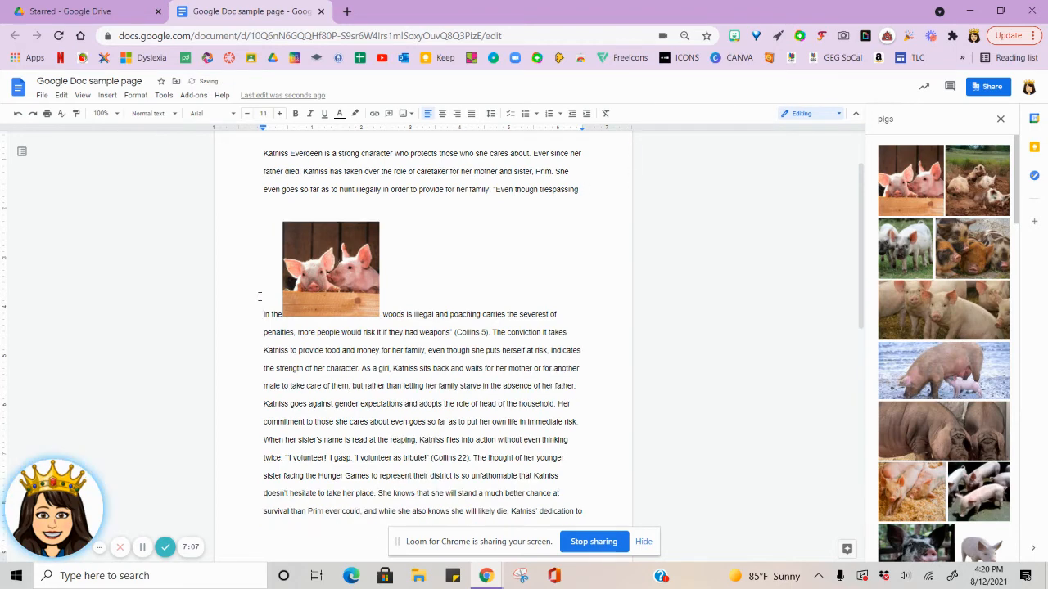
click(316, 242)
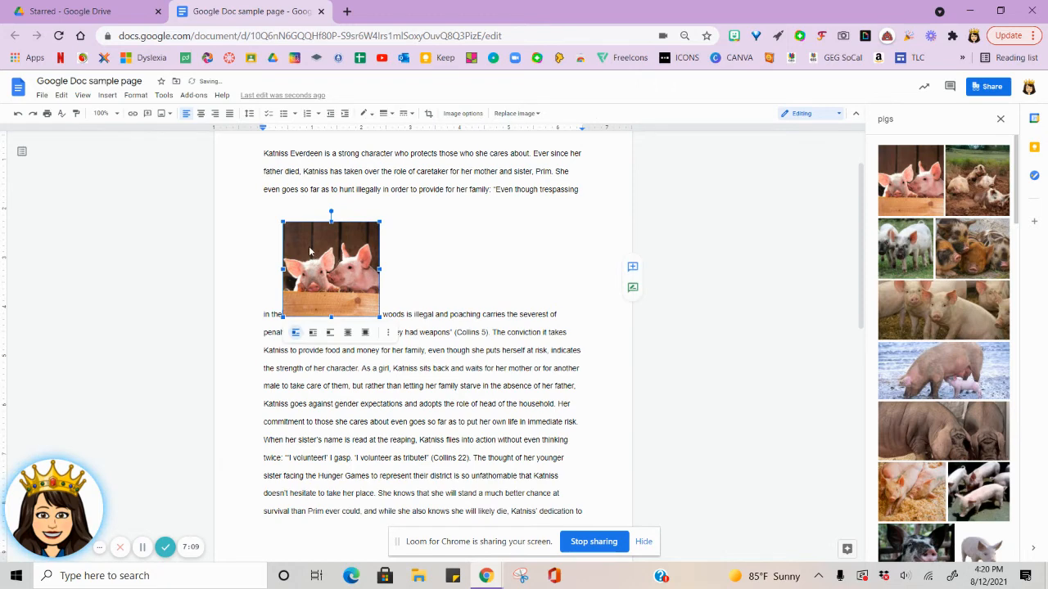
click(312, 332)
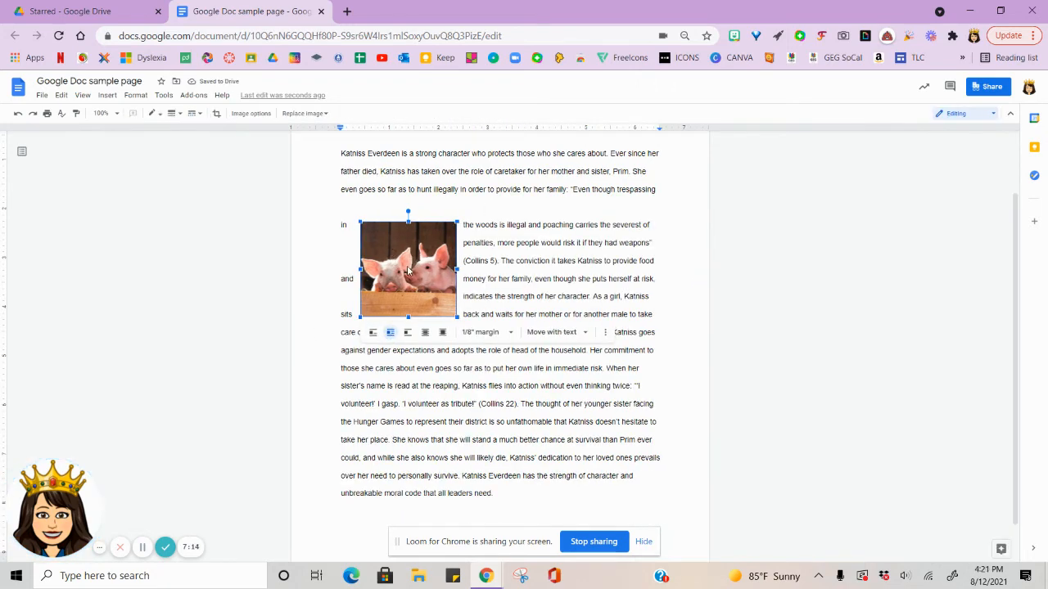
Undo the text wrapping, line break, moves, resizing and insertion of the piglet photo
key(ctrl+z)
key(ctrl+z)
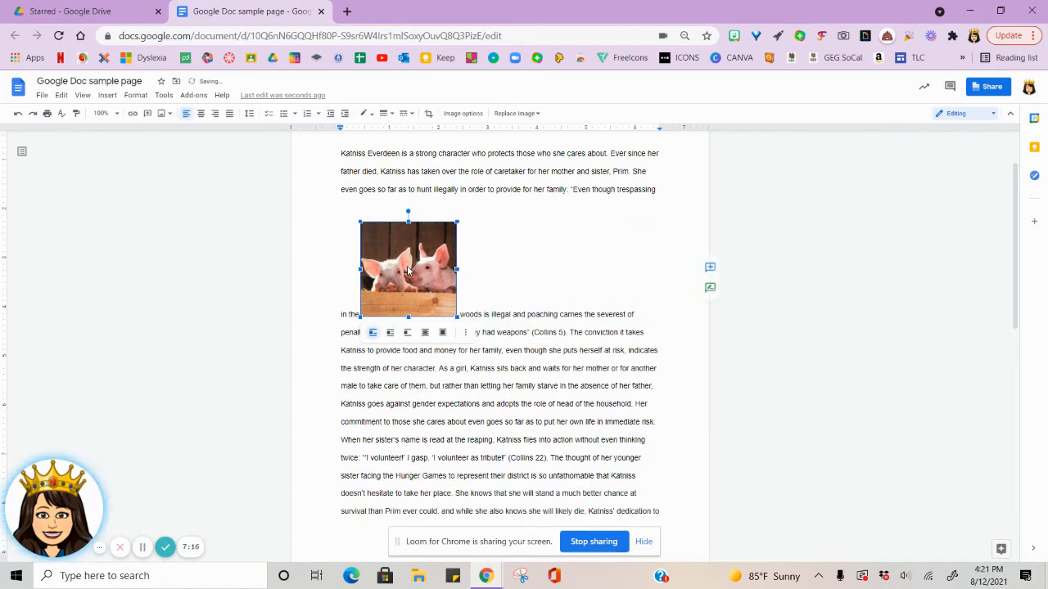
key(ctrl+z)
key(ctrl+z)
key(ctrl+z)
key(ctrl+z)
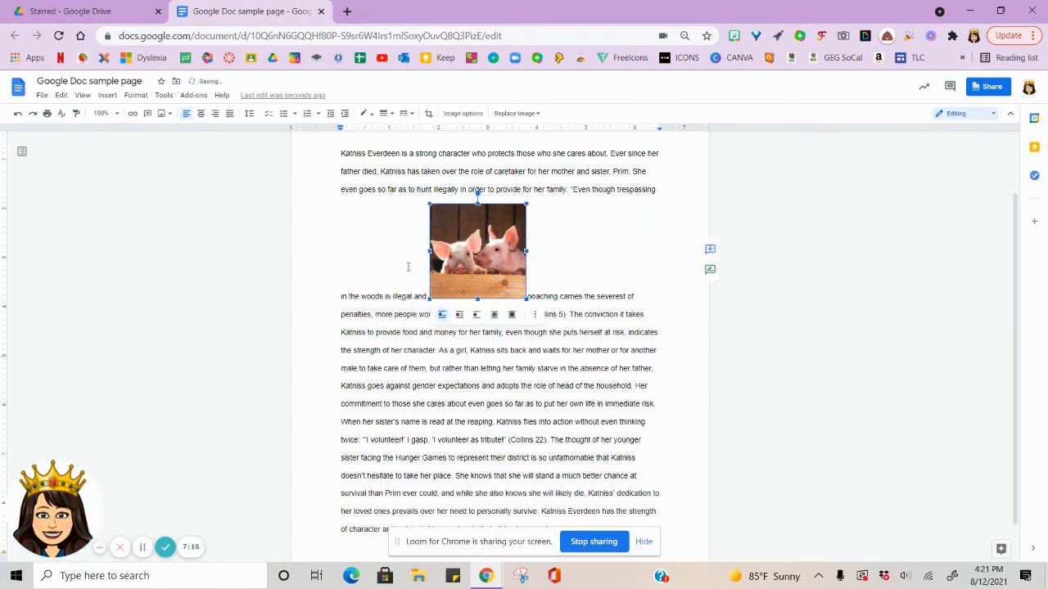
key(ctrl+z)
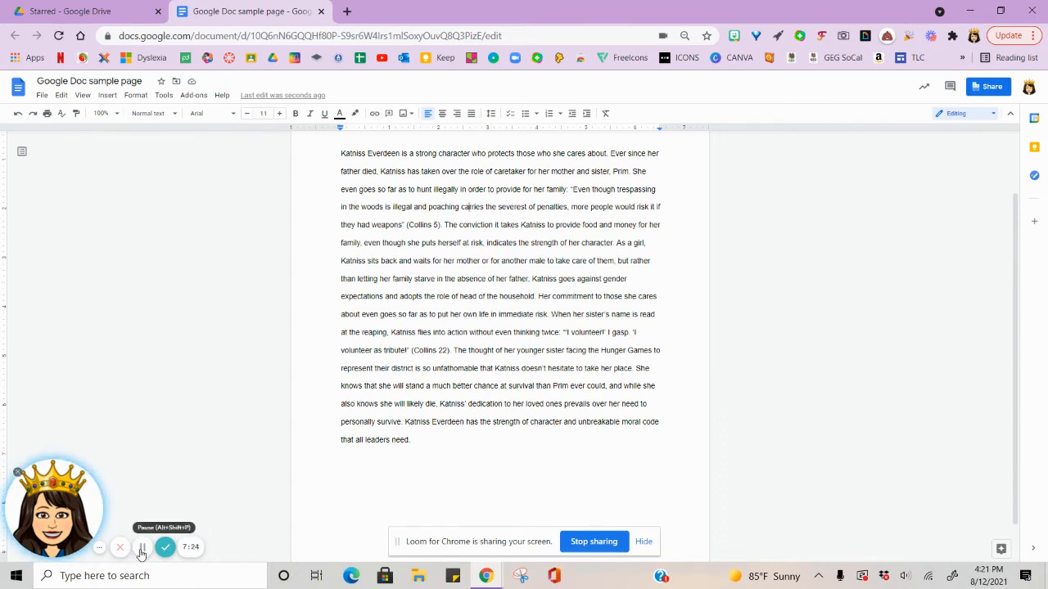
Start a new line below the paragraph and dictate sentences beginning "If you click on that it's ready to type" using English (US) voice typing
click(436, 443)
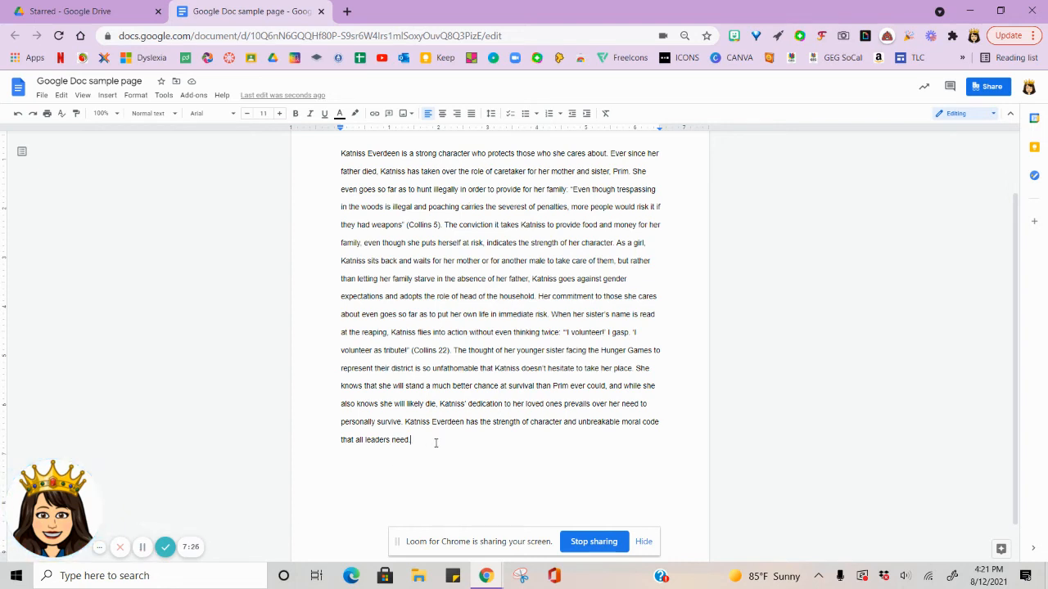
key(Return)
click(107, 96)
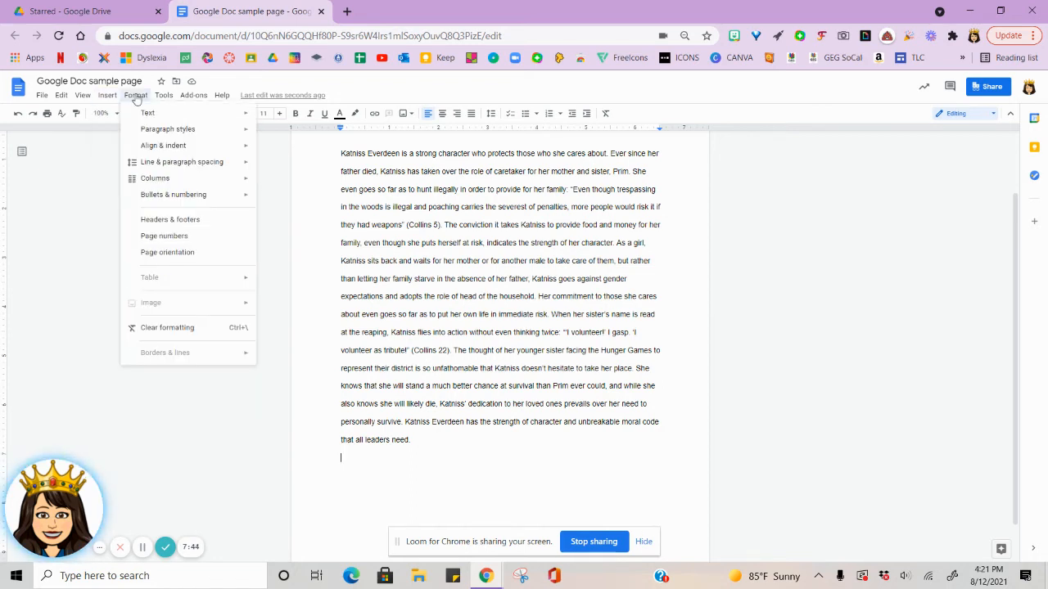
mouse_move(161, 97)
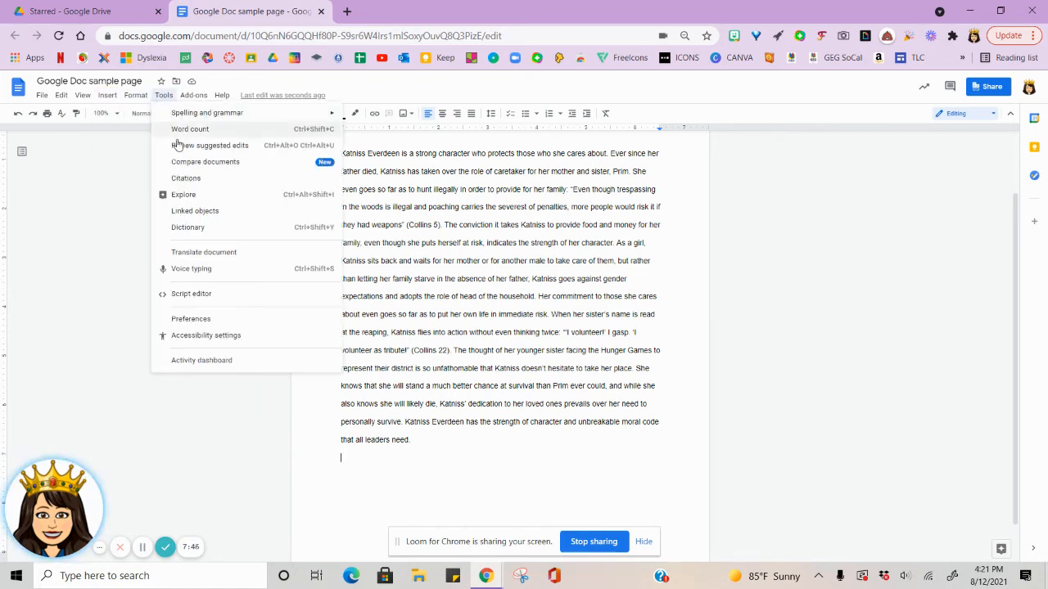
click(198, 270)
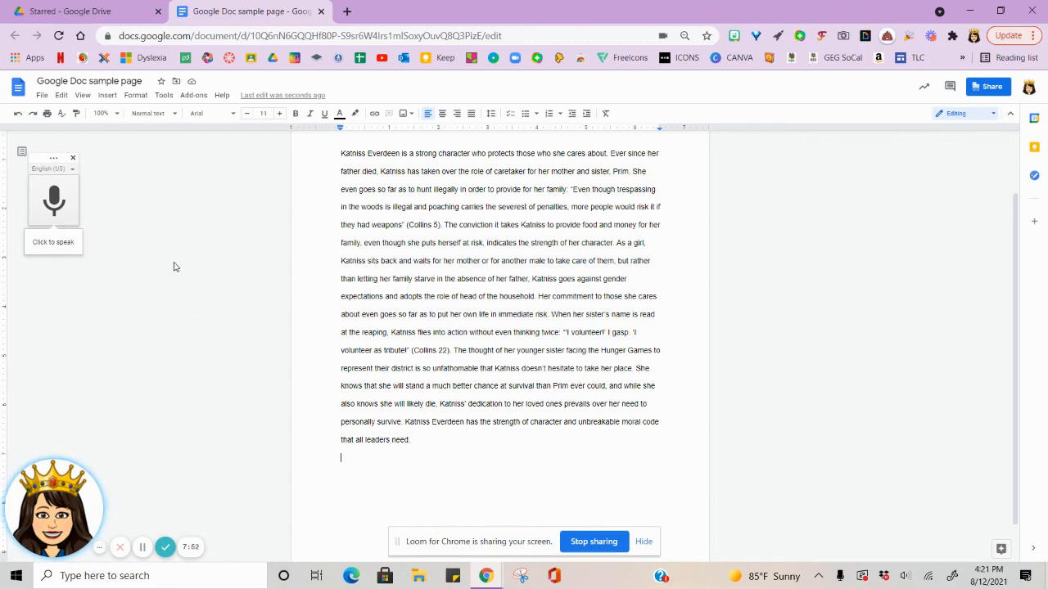
click(54, 198)
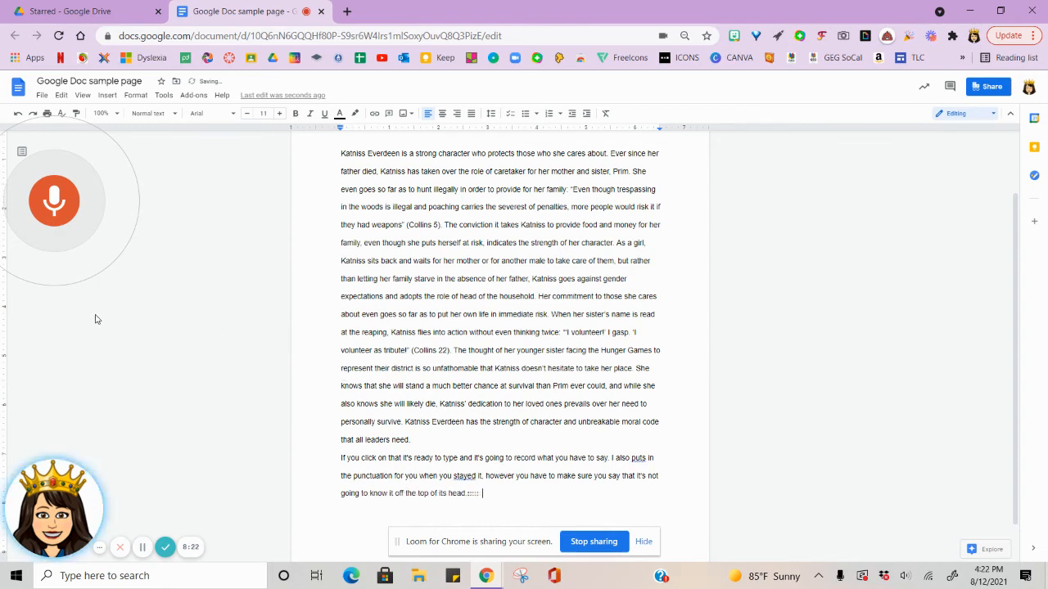
click(52, 207)
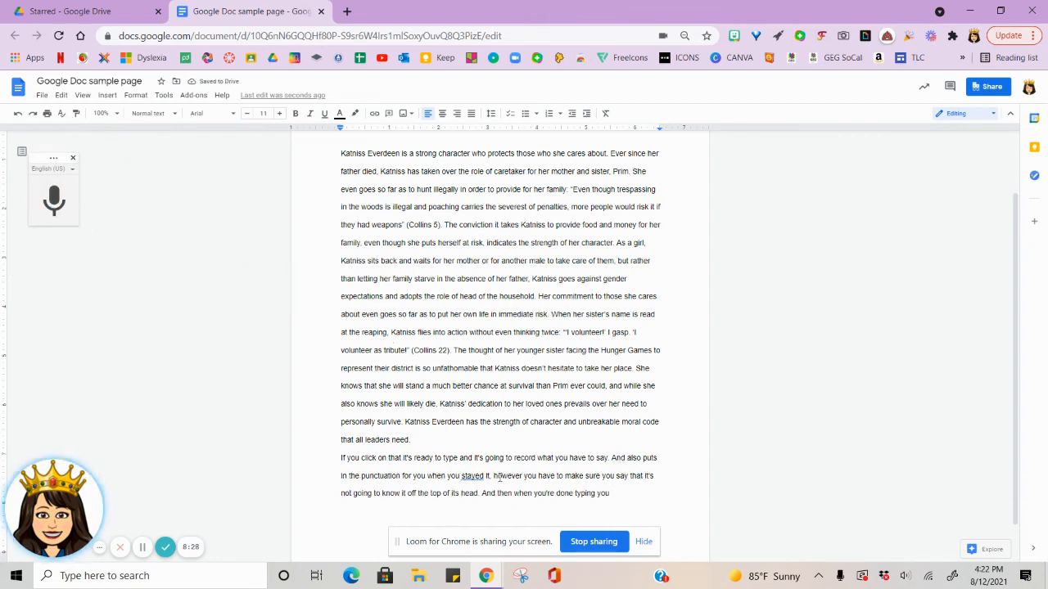
Accept the suggested corrections in the dictated text, replacing "stayed" with "stay at" and "And" before "also puts" with "I"
scroll(523, 455, down, 1)
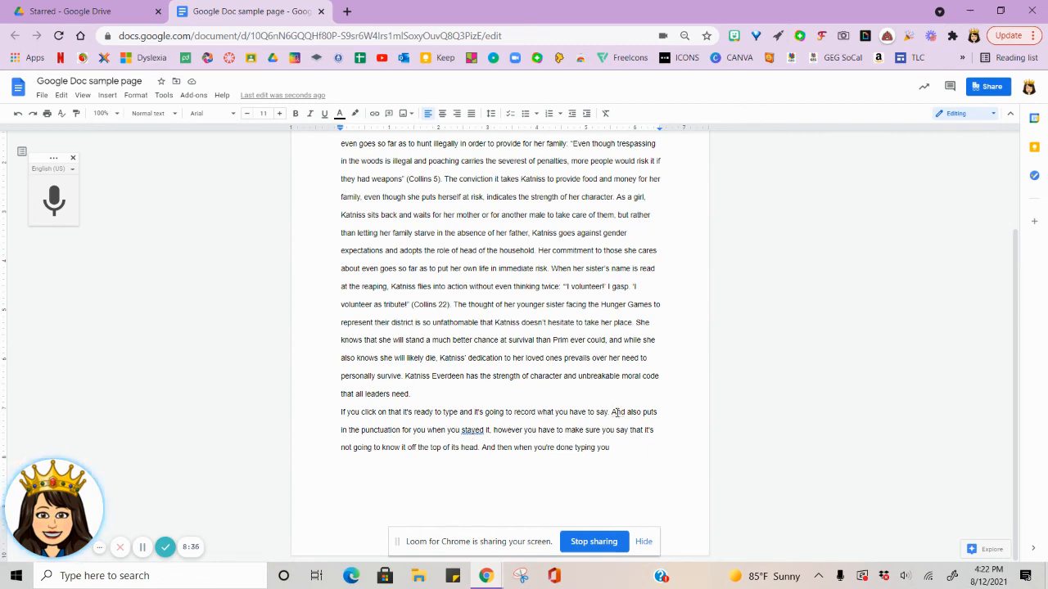
click(462, 433)
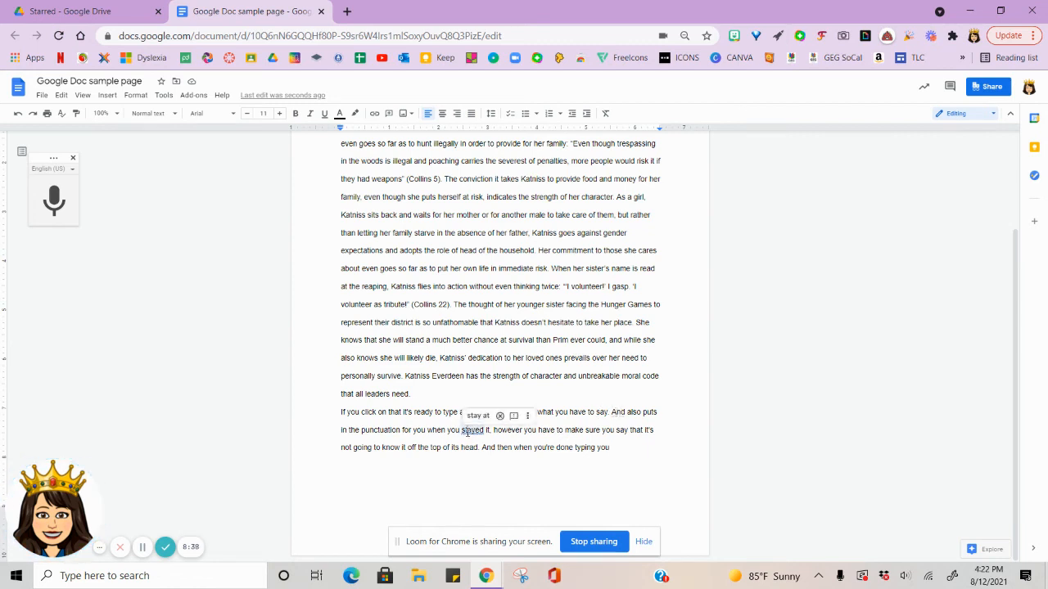
click(474, 413)
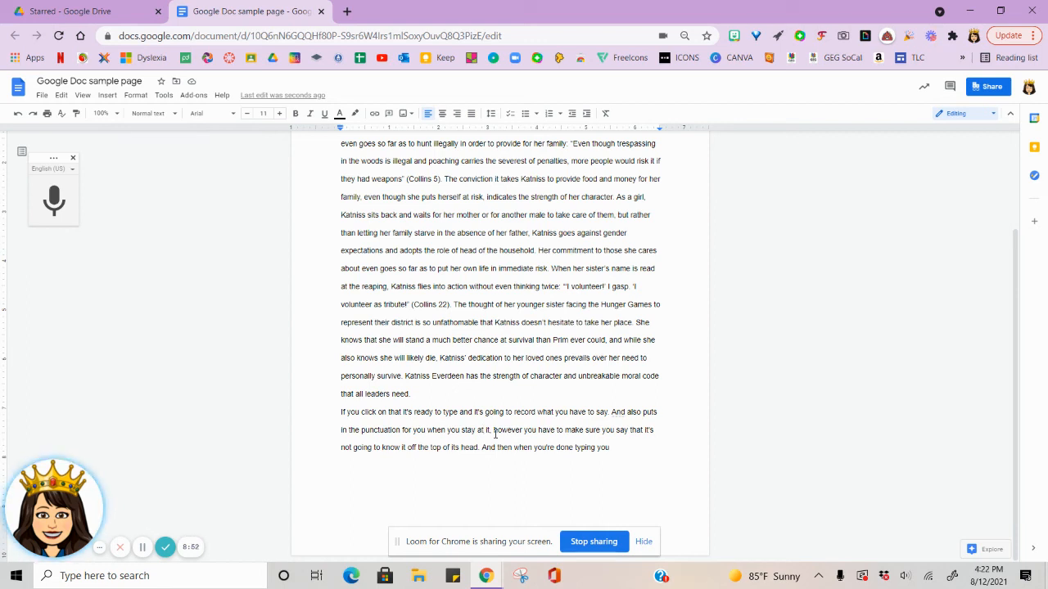
right_click(618, 411)
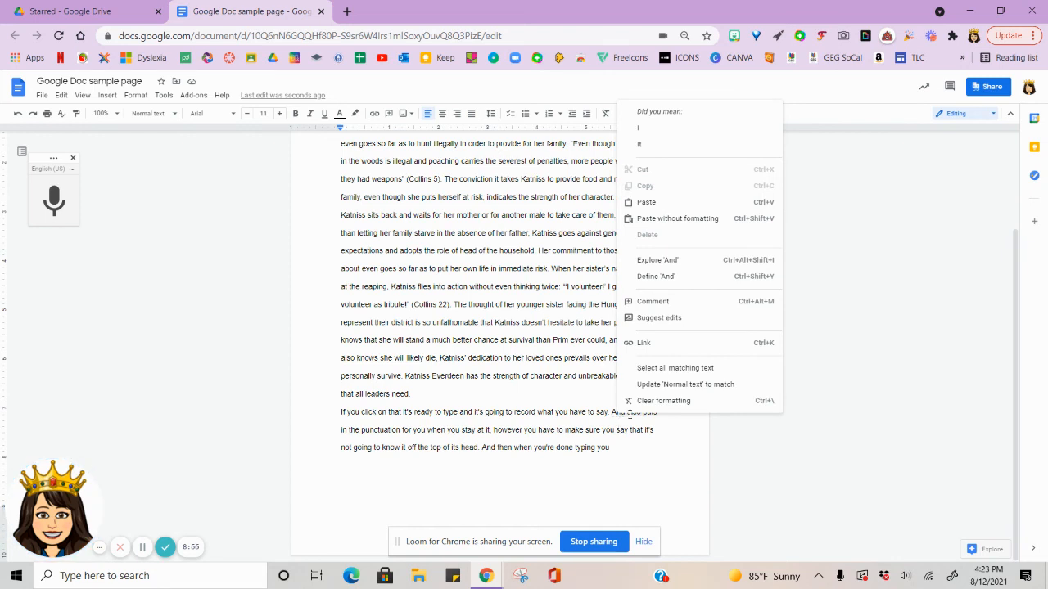
click(615, 419)
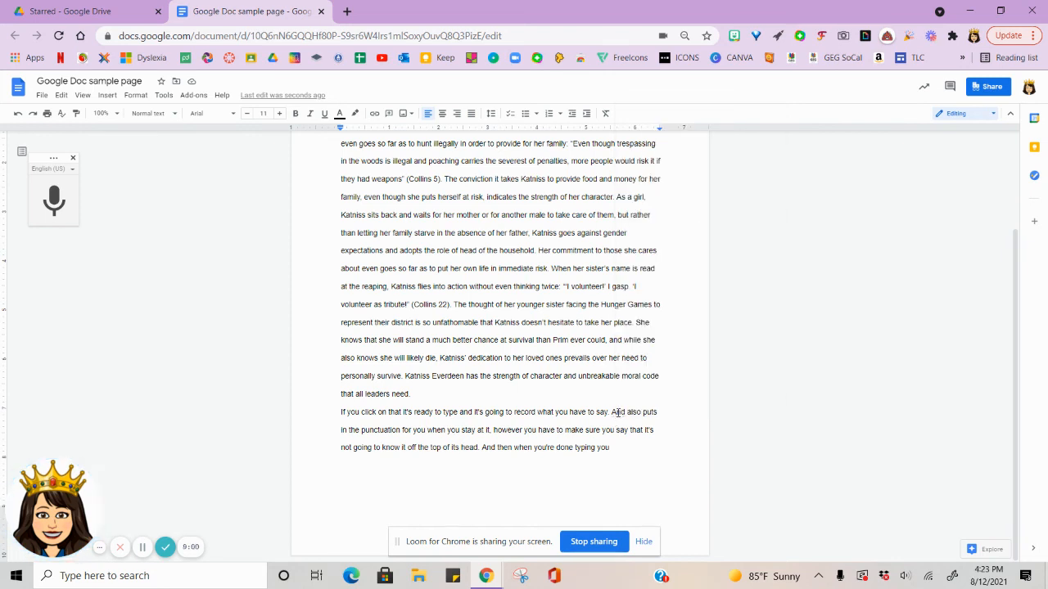
right_click(620, 409)
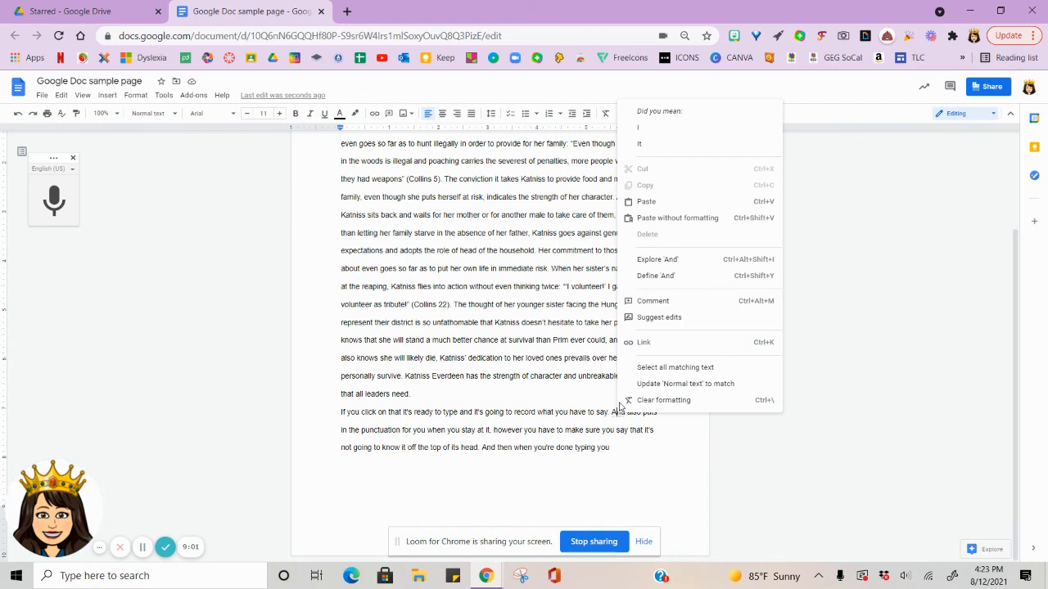
click(642, 131)
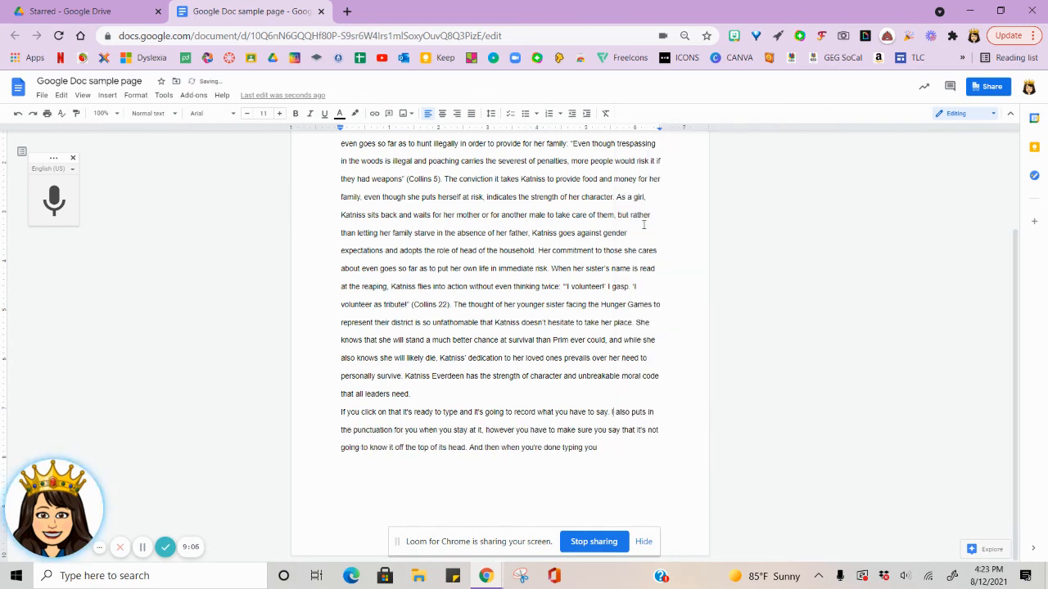
Accept the suggested correction of "puts" to "put" in the dictated text and close the voice typing tool
right_click(638, 413)
click(661, 443)
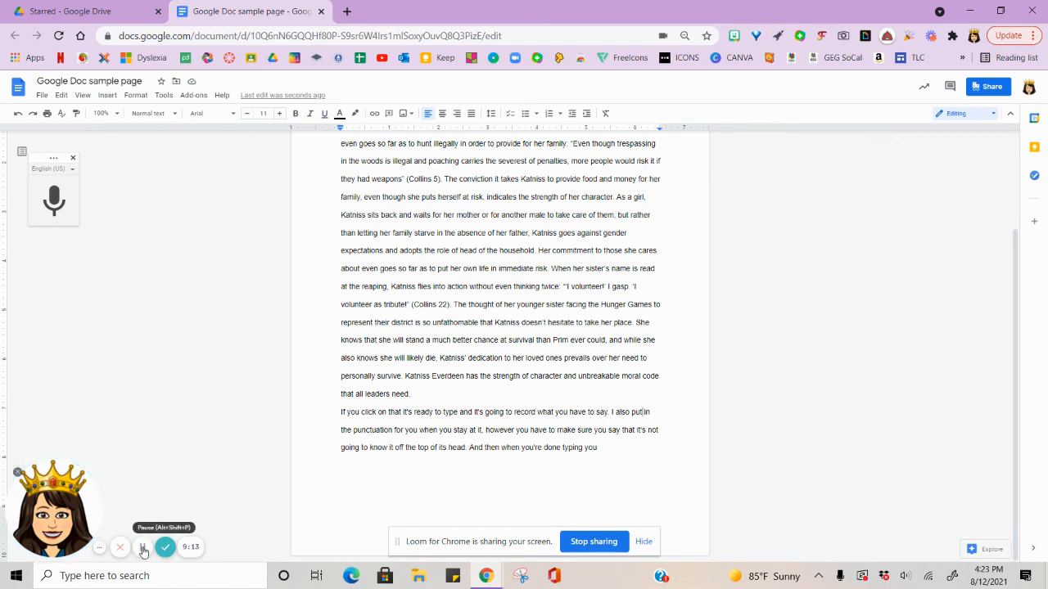
scroll(563, 458, up, 3)
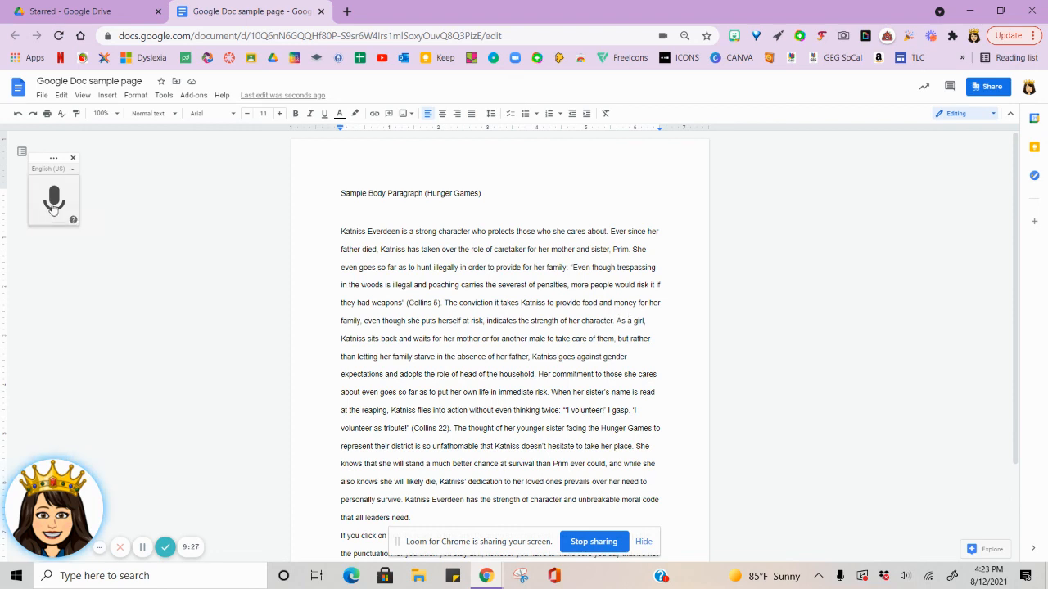
click(72, 159)
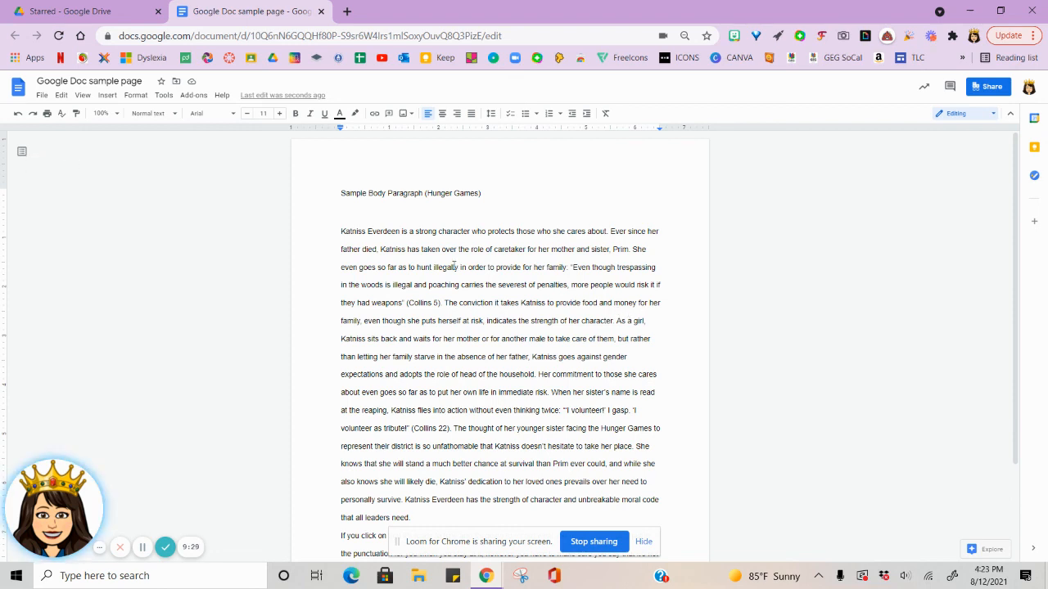
click(164, 95)
mouse_move(183, 113)
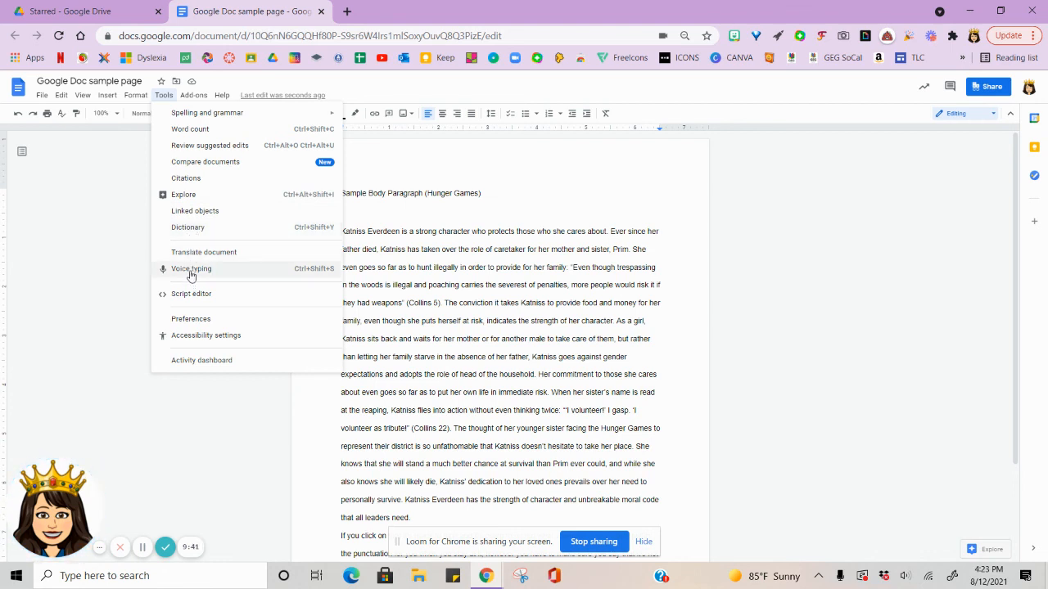
mouse_move(107, 97)
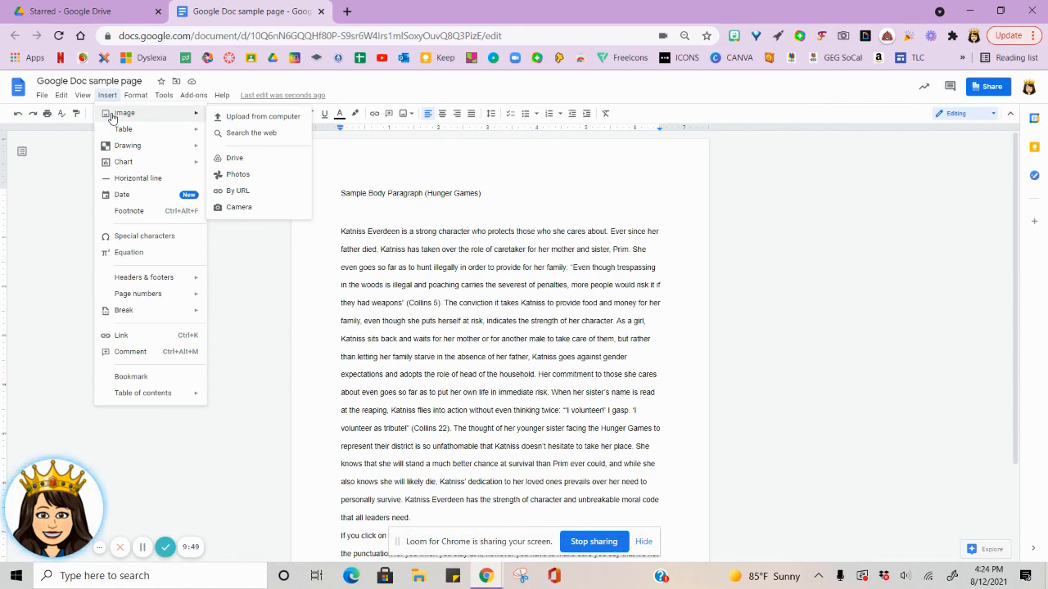
click(490, 273)
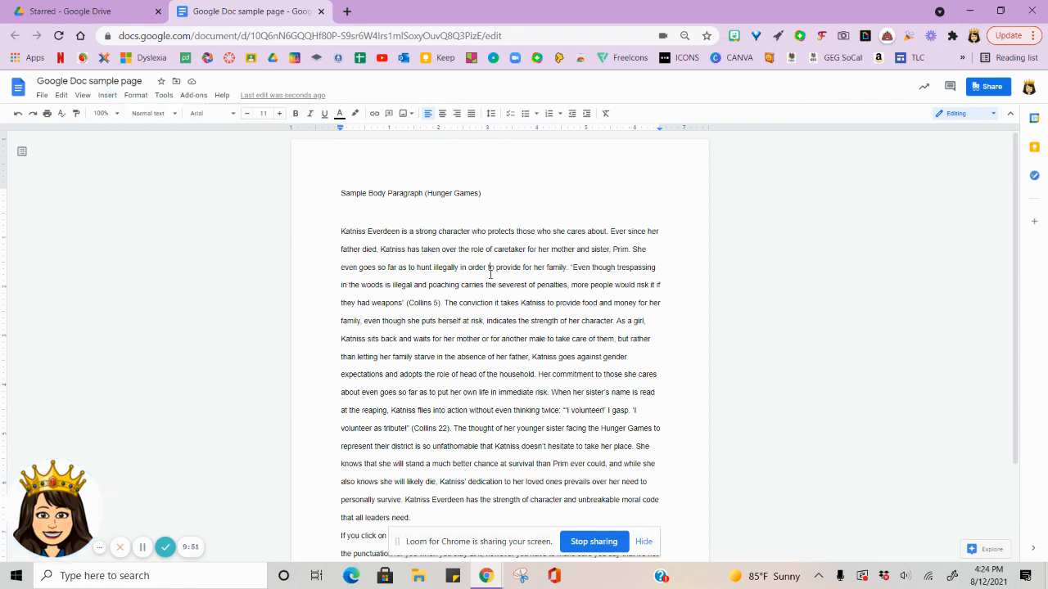